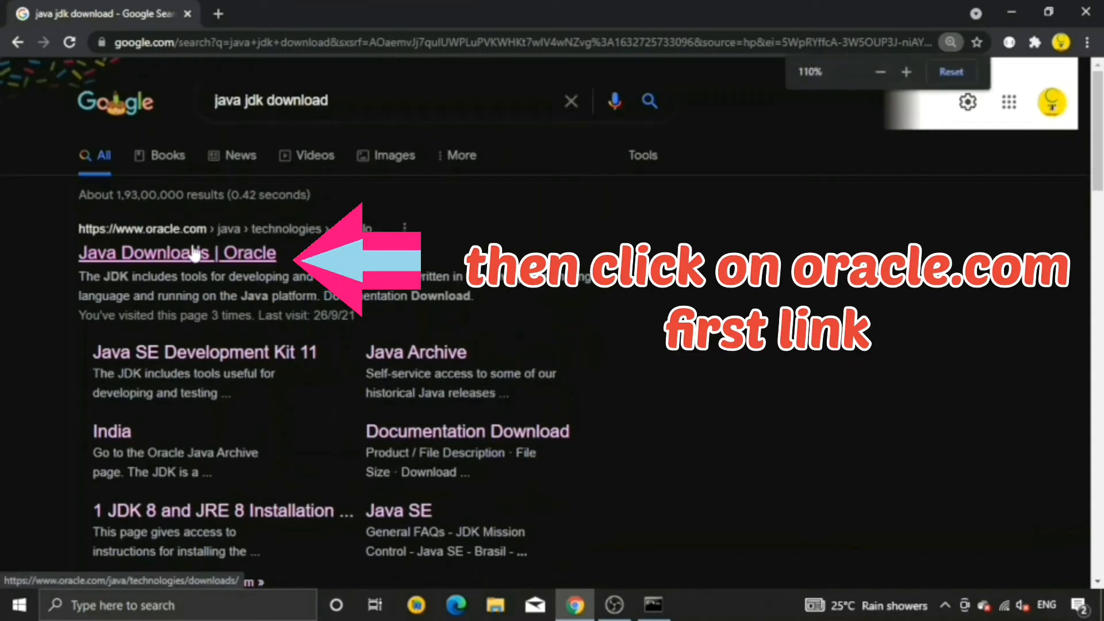
Open Oracle's Java Downloads page from the search results and review the JDK releases offered there
{"action": "left_click", "coordinate": [256, 262]}
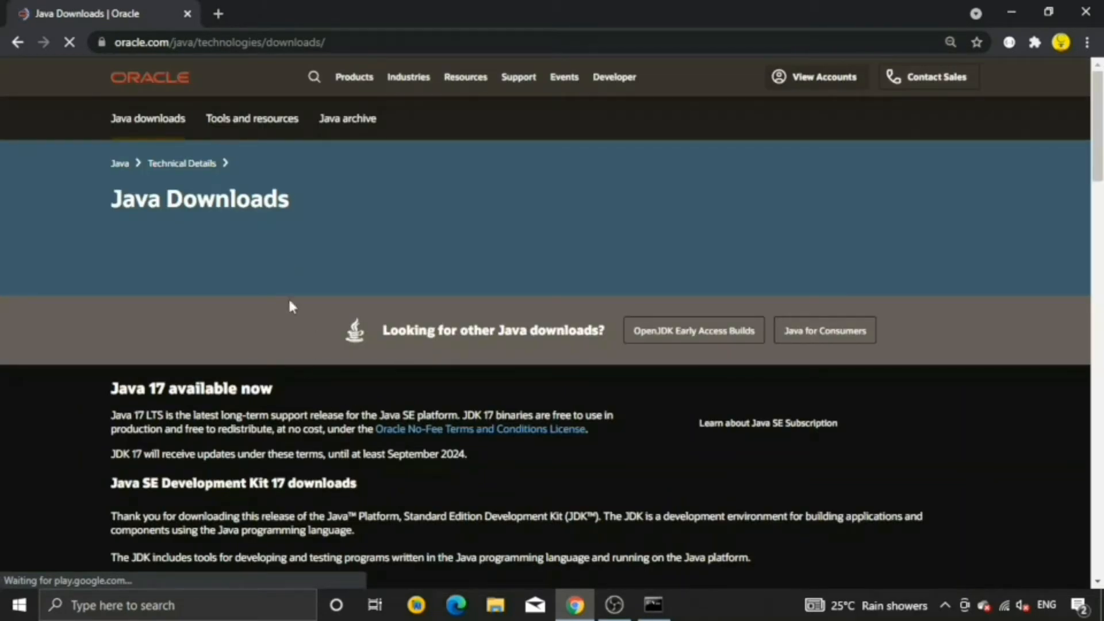
{"action": "scroll", "coordinate": [237, 419], "scroll_direction": "down", "scroll_amount": 3}
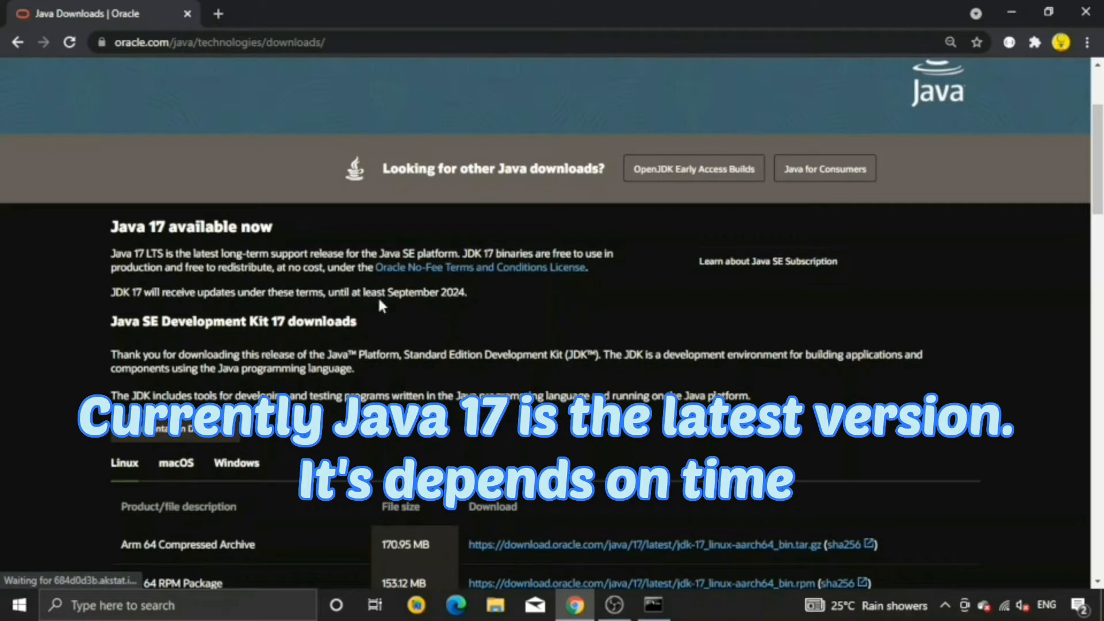
{"action": "scroll", "coordinate": [505, 303], "scroll_direction": "down", "scroll_amount": 3}
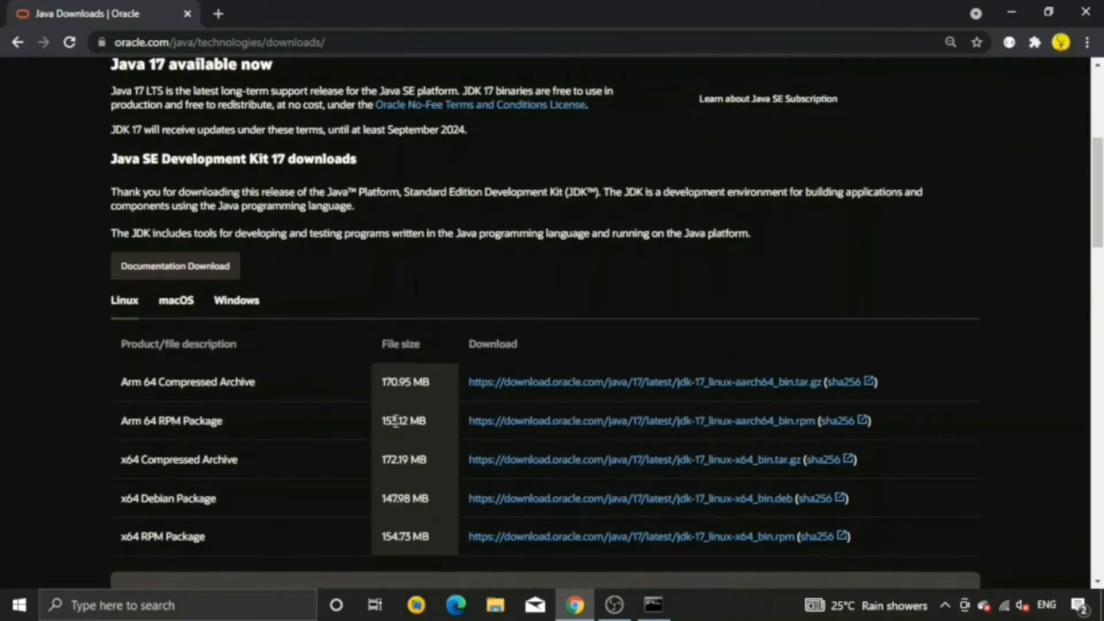
{"action": "scroll", "coordinate": [408, 279], "scroll_direction": "down", "scroll_amount": 3}
{"action": "scroll", "coordinate": [352, 264], "scroll_direction": "down", "scroll_amount": 13}
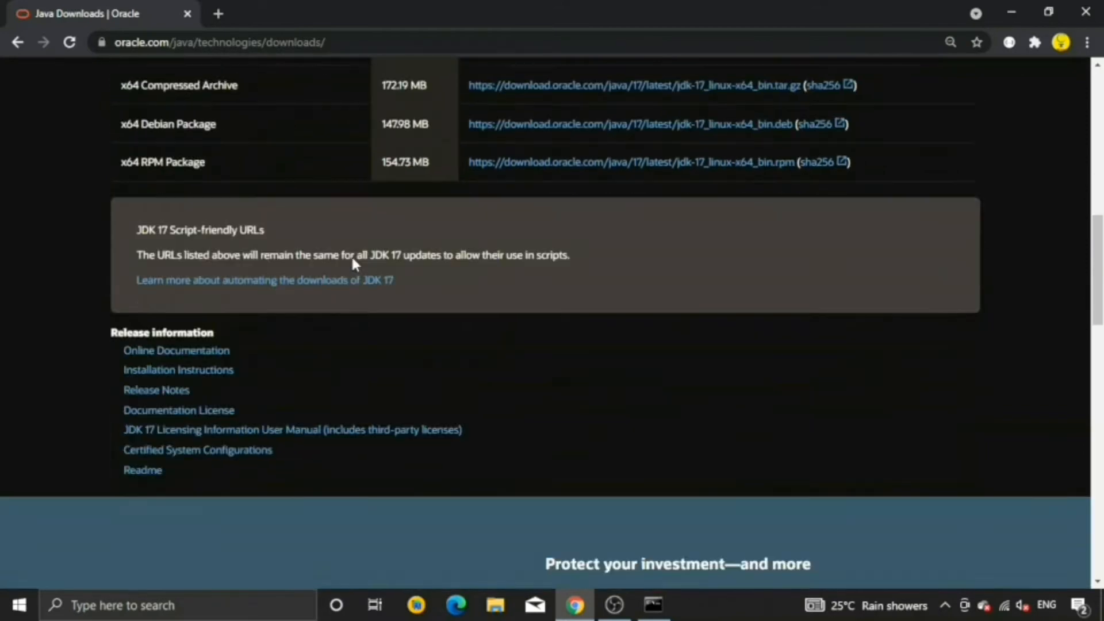
{"action": "scroll", "coordinate": [235, 463], "scroll_direction": "down", "scroll_amount": 4}
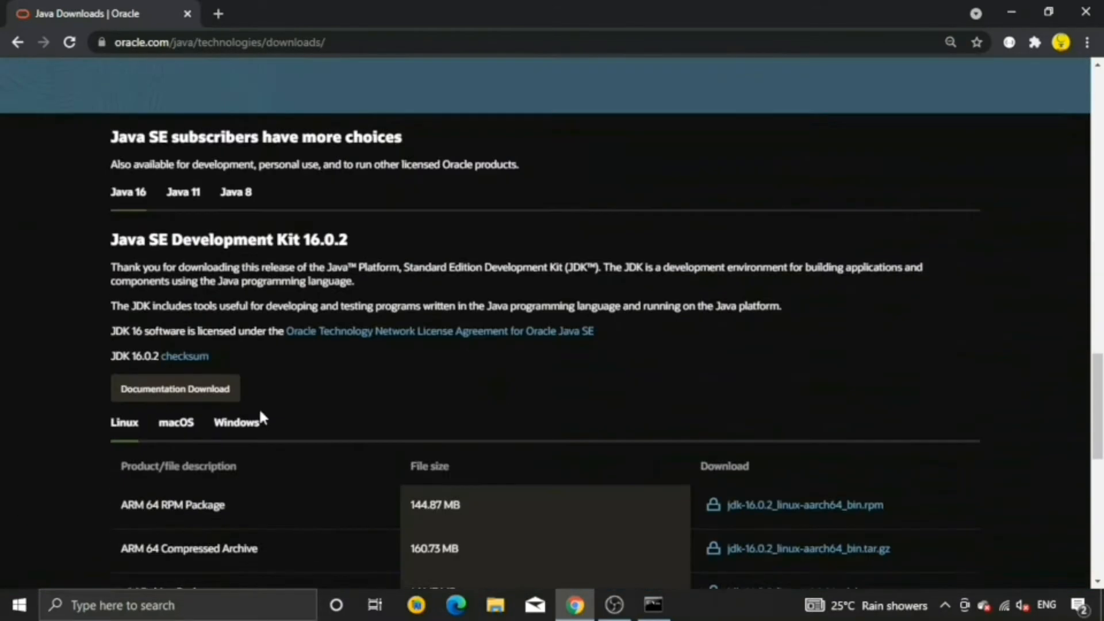
{"action": "scroll", "coordinate": [303, 241], "scroll_direction": "up", "scroll_amount": 6}
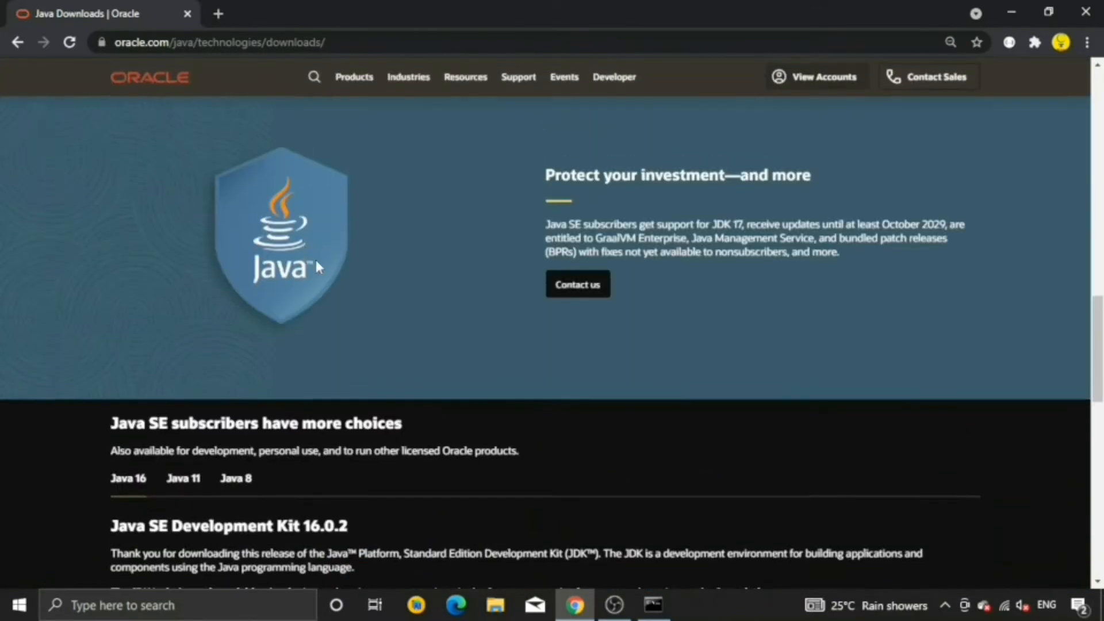
{"action": "scroll", "coordinate": [402, 425], "scroll_direction": "up", "scroll_amount": 11}
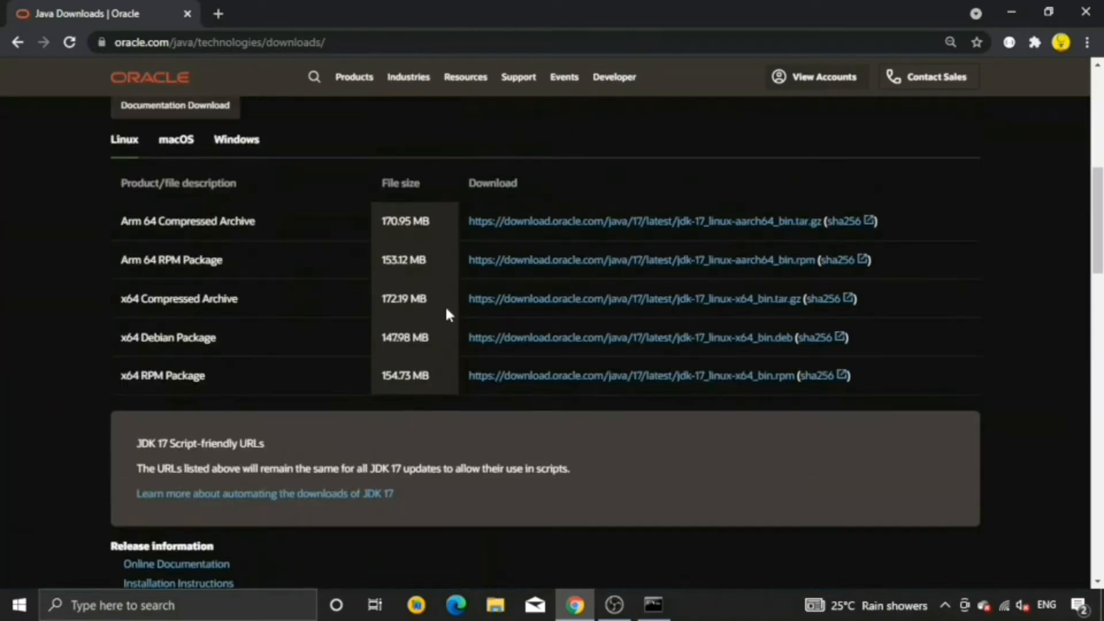
{"action": "scroll", "coordinate": [414, 288], "scroll_direction": "up", "scroll_amount": 2}
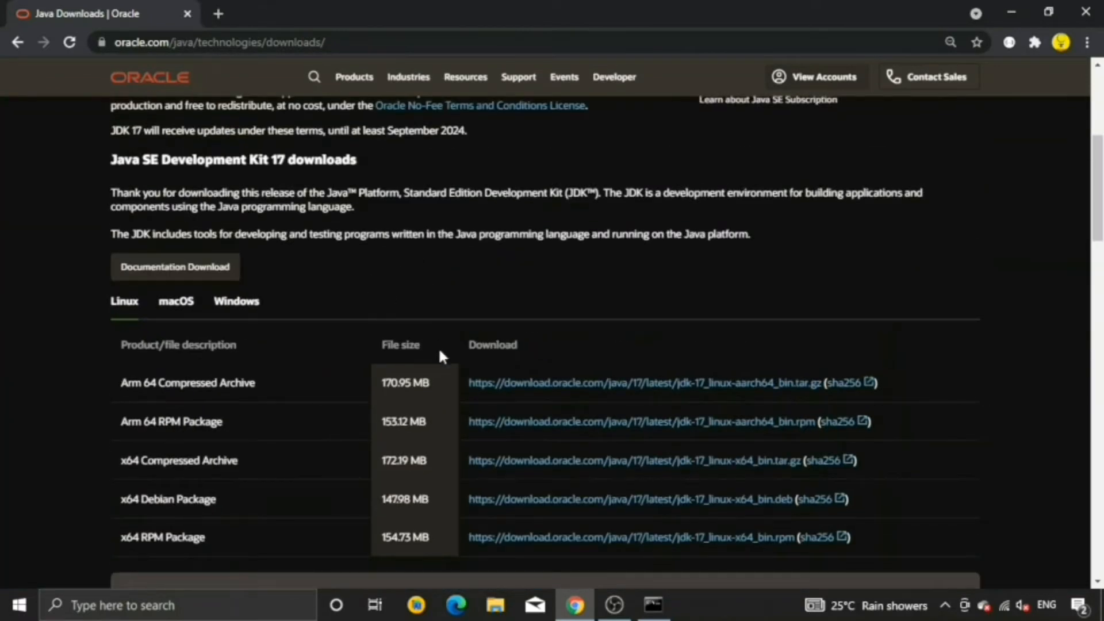
{"action": "scroll", "coordinate": [338, 309], "scroll_direction": "up", "scroll_amount": 1}
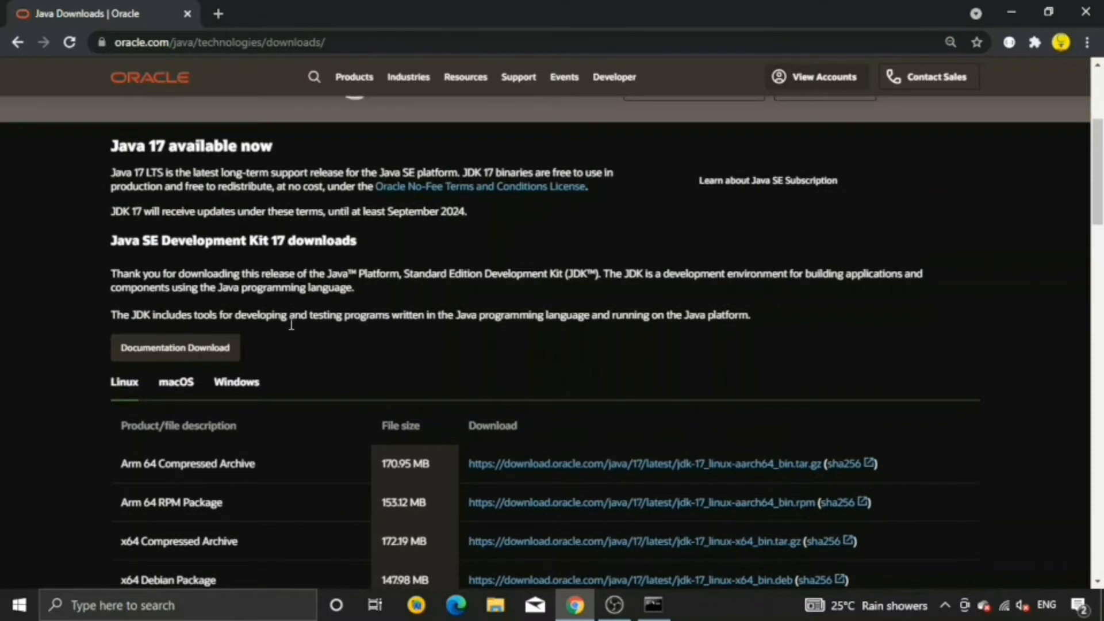
{"action": "scroll", "coordinate": [332, 345], "scroll_direction": "down", "scroll_amount": 1}
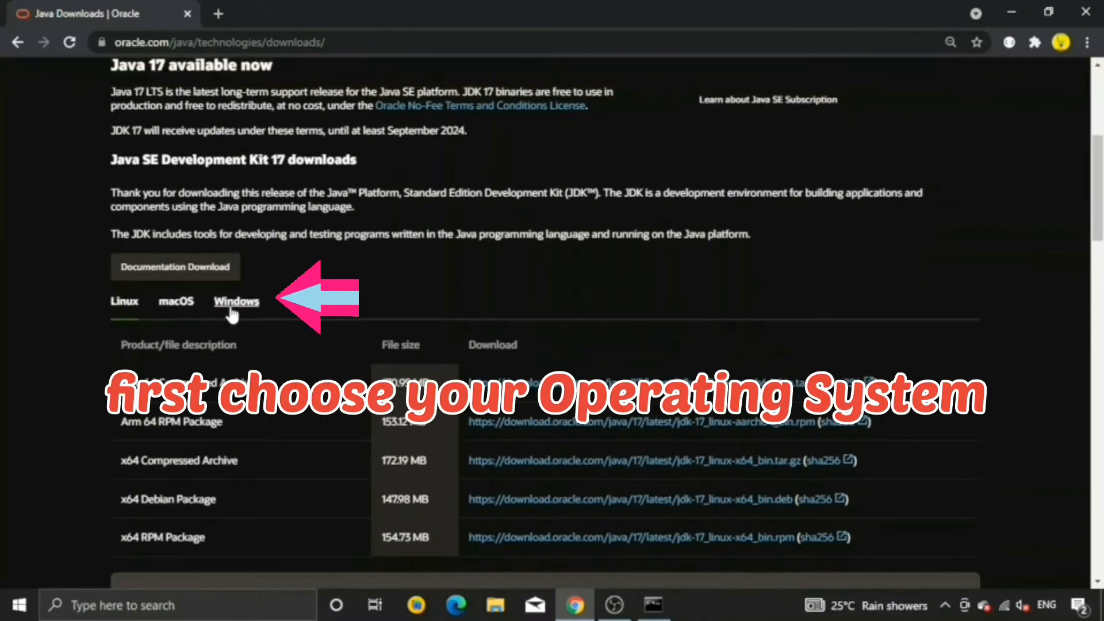
Download the JDK 17 x64 Installer (.exe) for Windows
{"action": "left_click", "coordinate": [236, 305]}
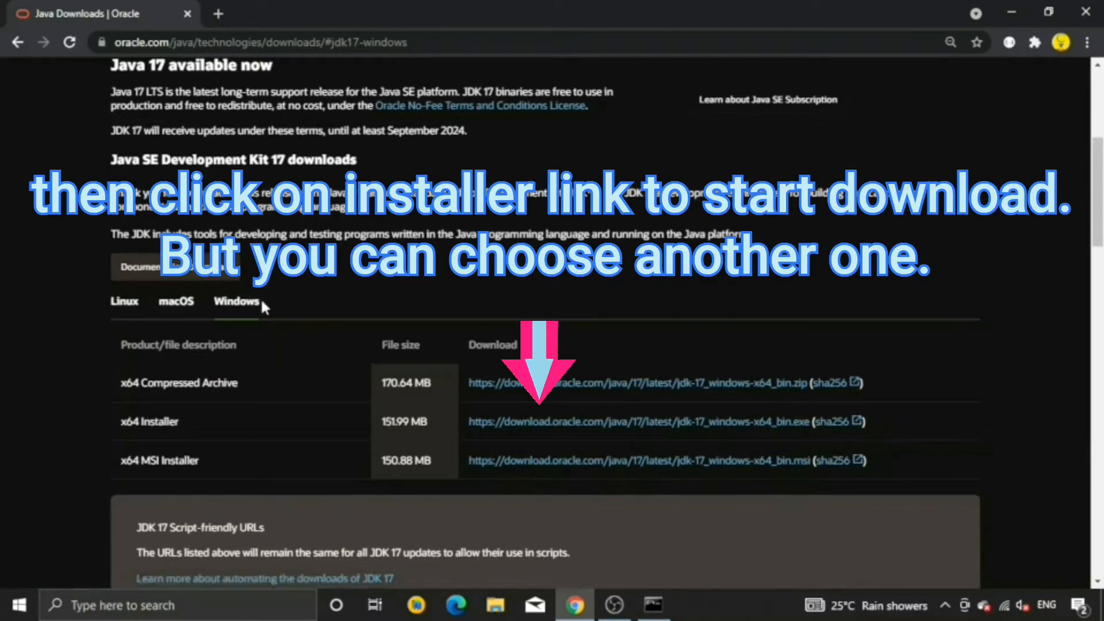
{"action": "scroll", "coordinate": [340, 283], "scroll_direction": "down", "scroll_amount": 1}
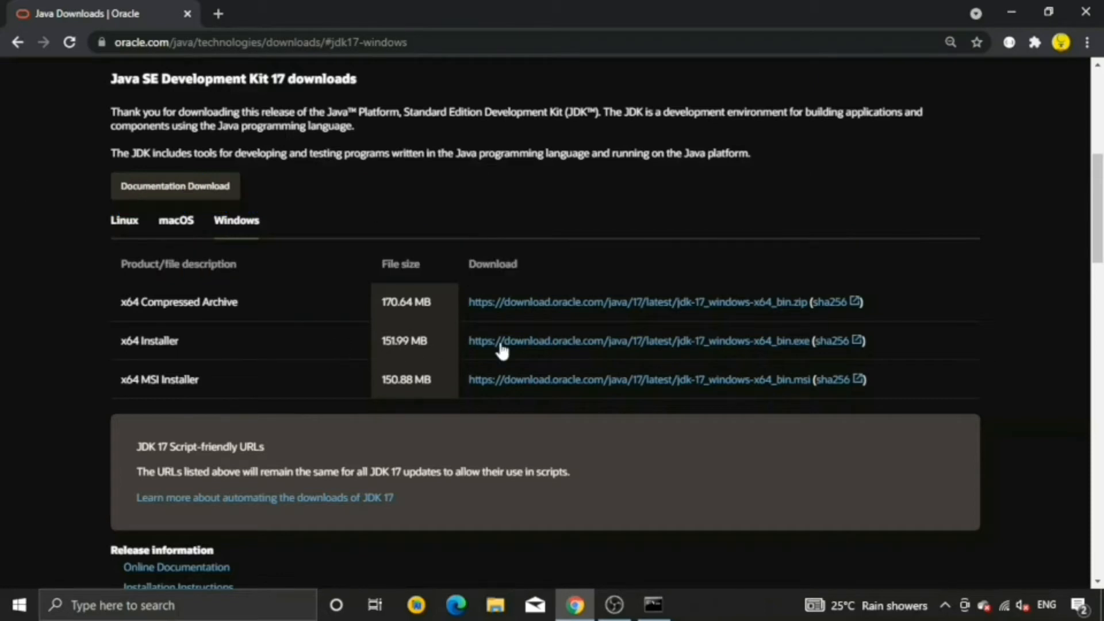
{"action": "left_click", "coordinate": [513, 341]}
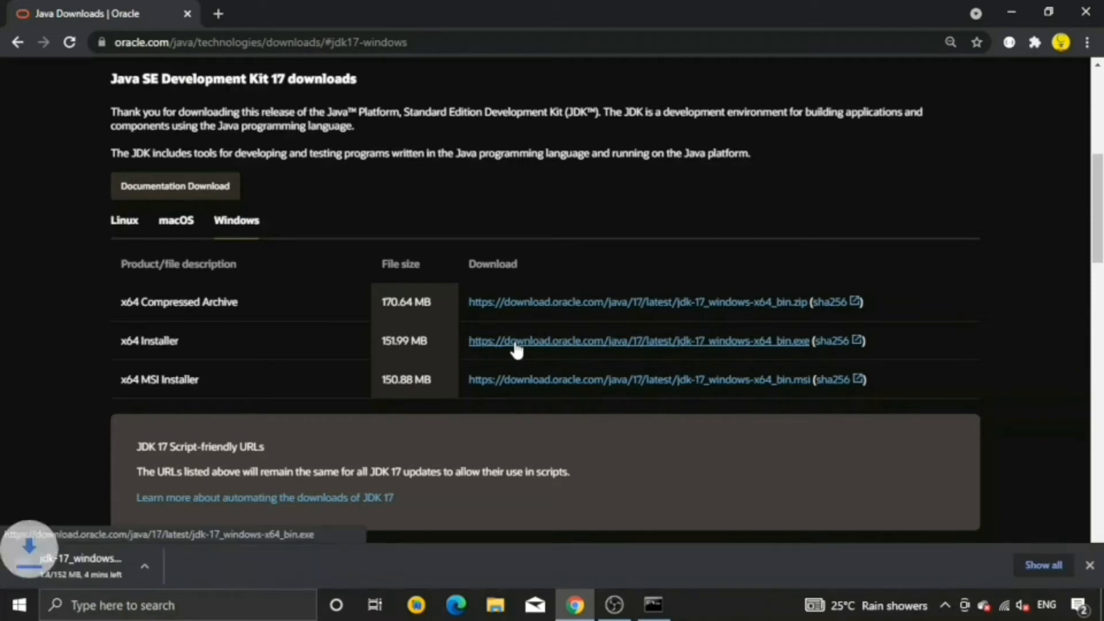
{"action": "key", "text": "ctrl+minus"}
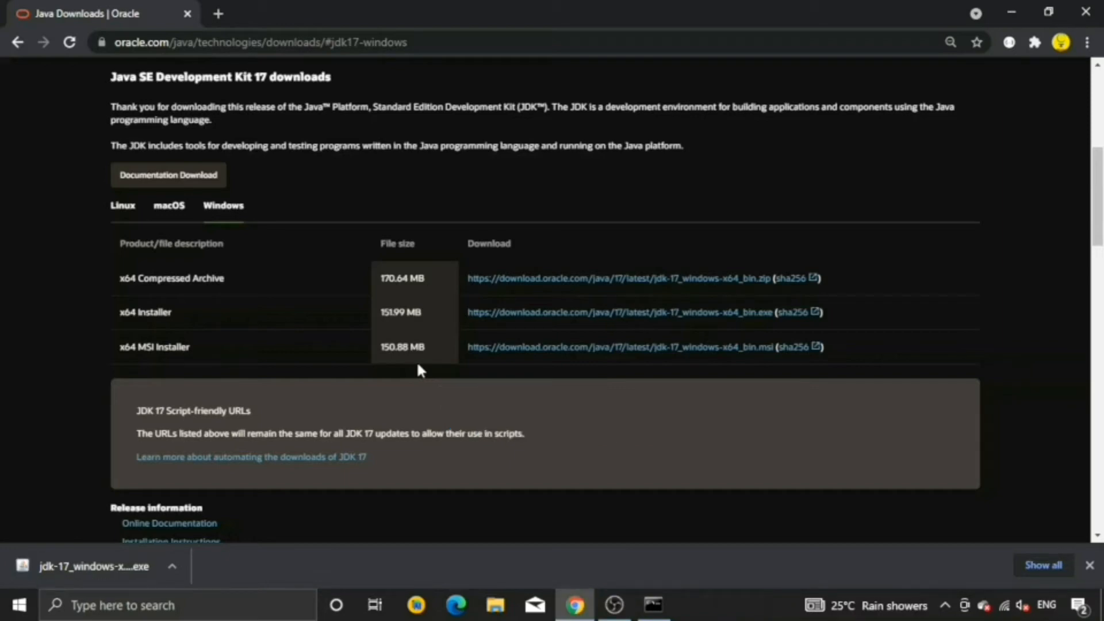
Run the downloaded JDK 17 installer, minimize the other windows, and complete the installation in the default folder C:\Program Files\Java\jdk-17\
{"action": "left_click", "coordinate": [81, 566]}
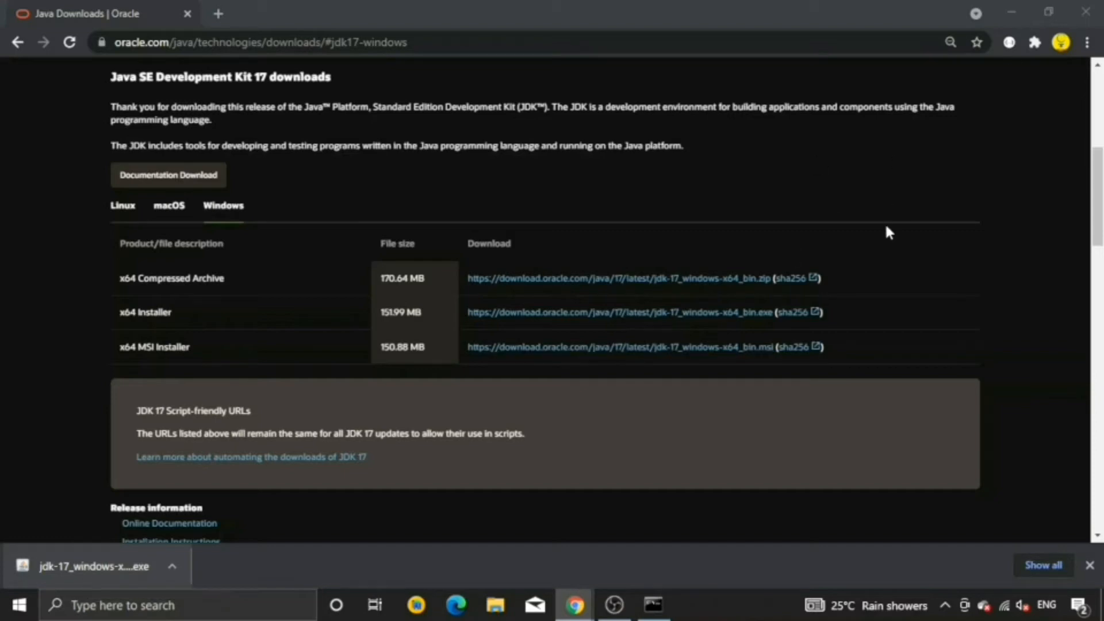
{"action": "left_click", "coordinate": [1012, 10]}
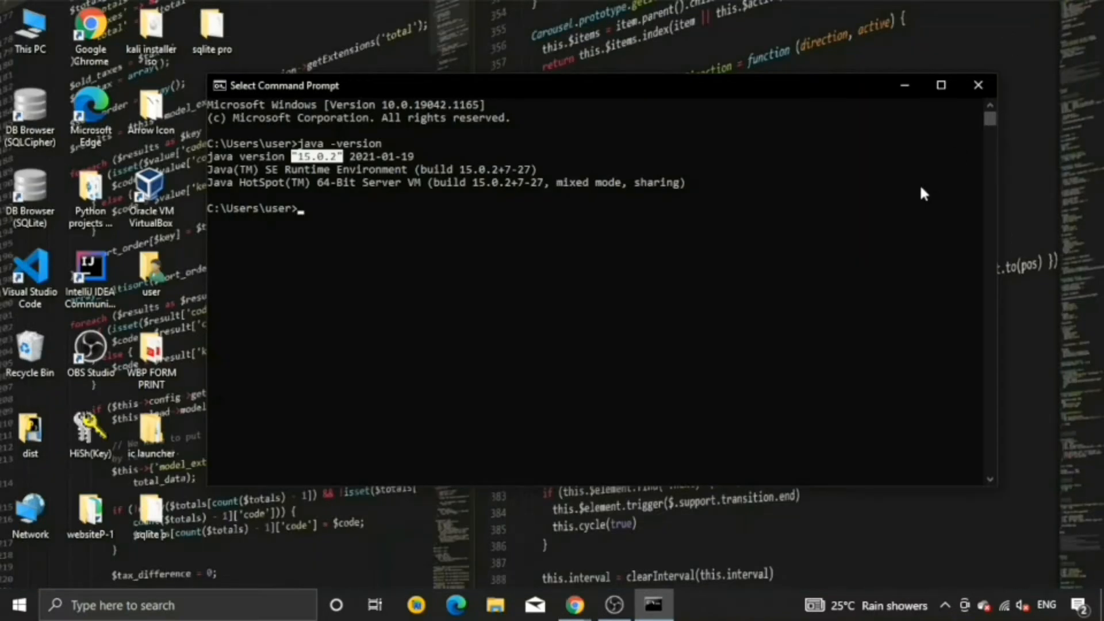
{"action": "left_click", "coordinate": [903, 84]}
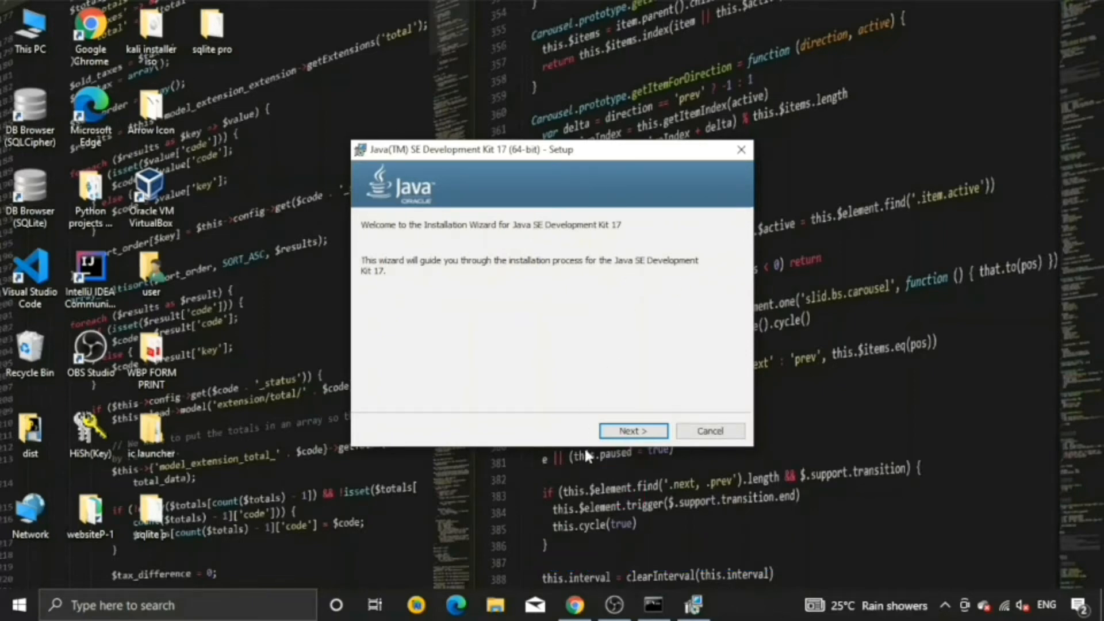
{"action": "left_click", "coordinate": [634, 433]}
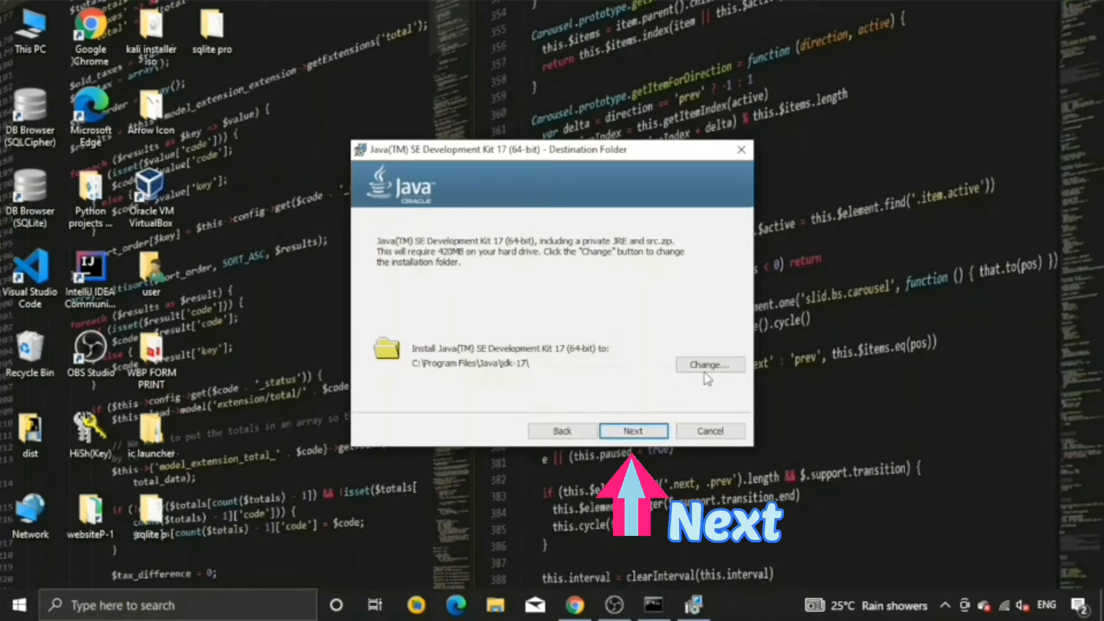
{"action": "left_click", "coordinate": [634, 433]}
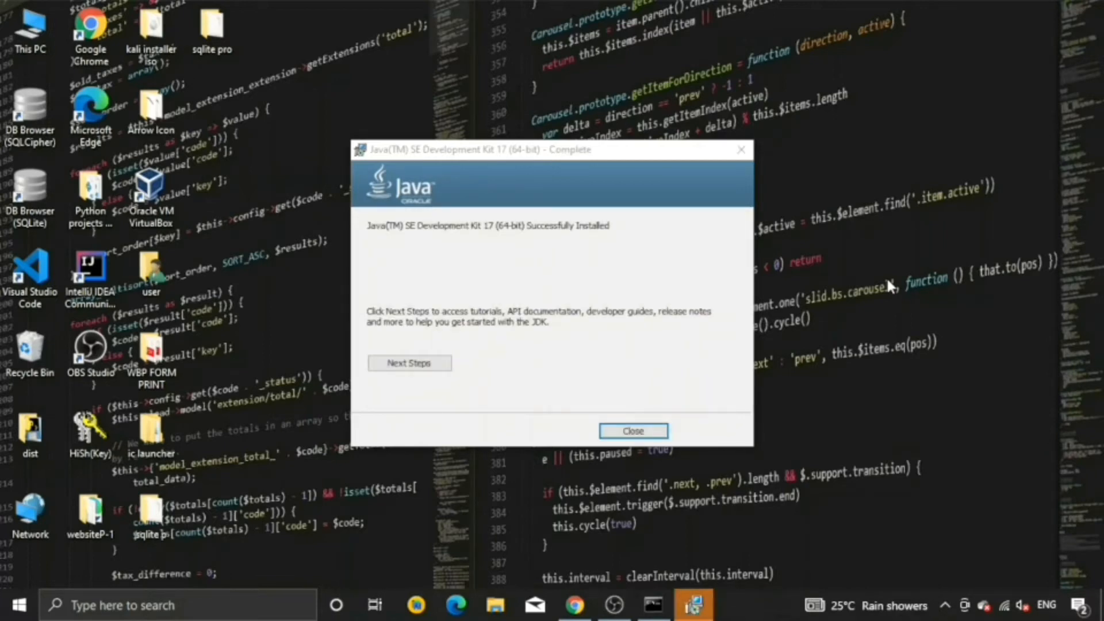
{"action": "left_click", "coordinate": [635, 433]}
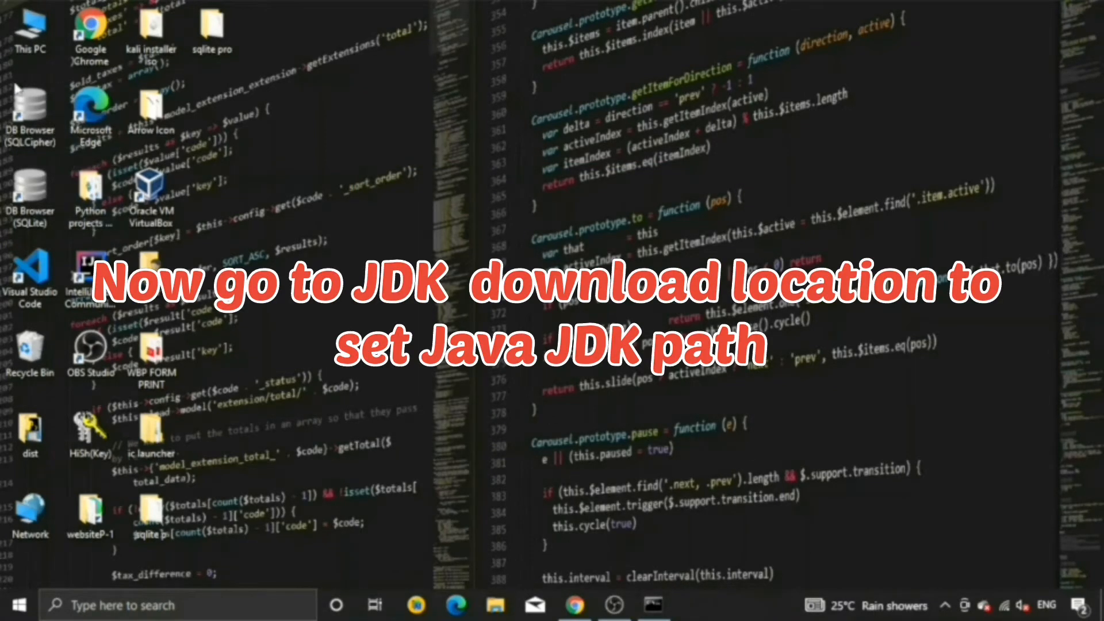
Switch to File Explorer and open the folder C:\Program Files\Java
{"action": "scroll", "coordinate": [28, 47], "scroll_direction": "up", "scroll_amount": 1}
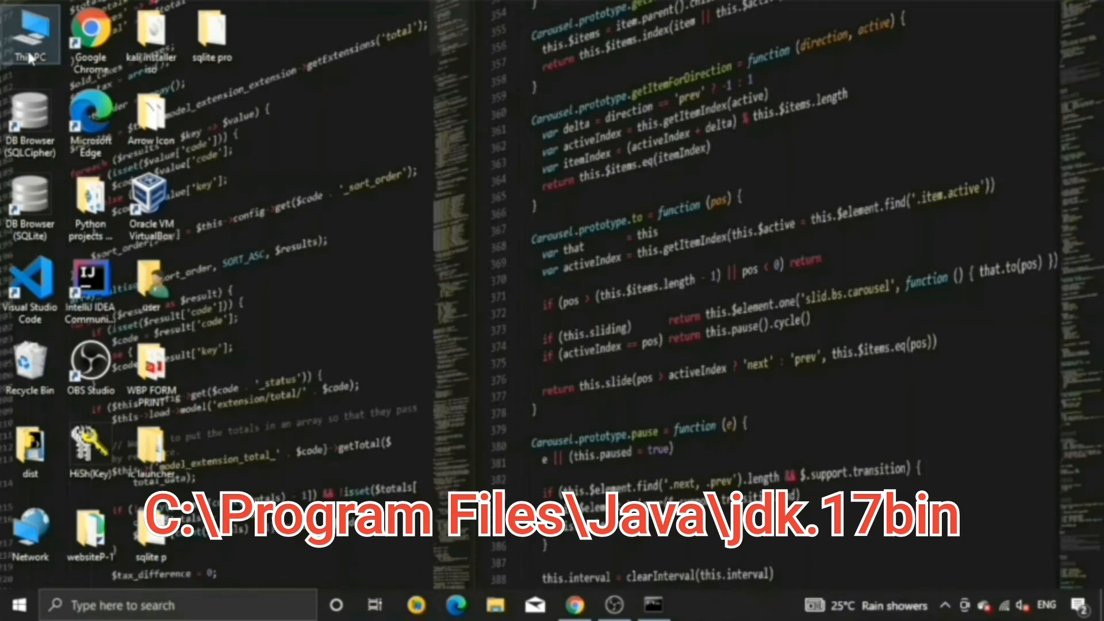
{"action": "double_click", "coordinate": [29, 57]}
{"action": "left_click", "coordinate": [597, 45]}
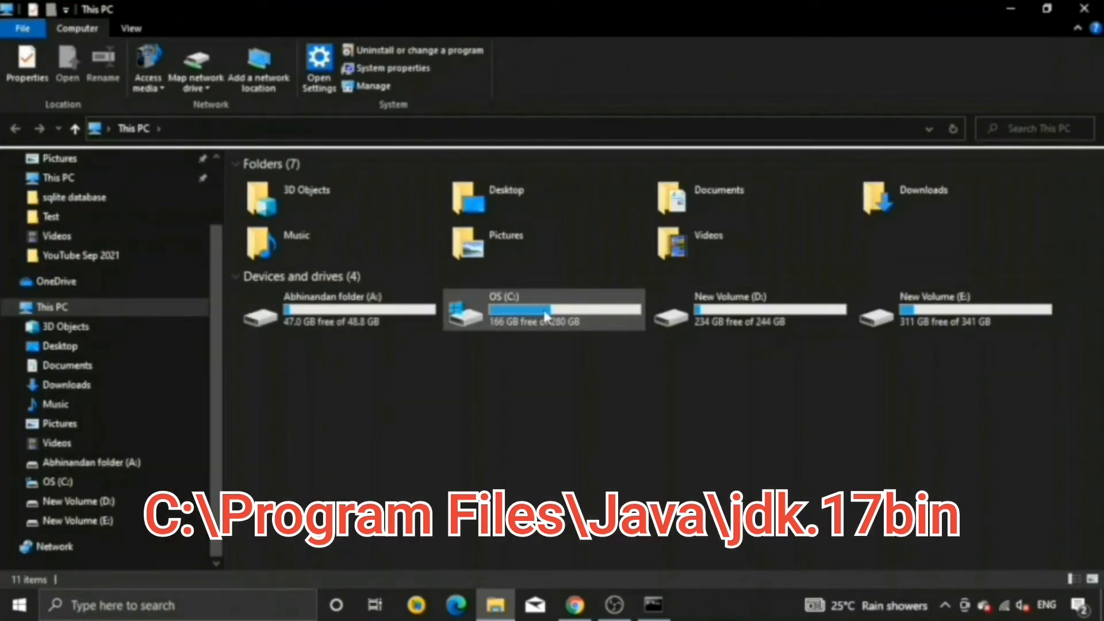
{"action": "double_click", "coordinate": [546, 315]}
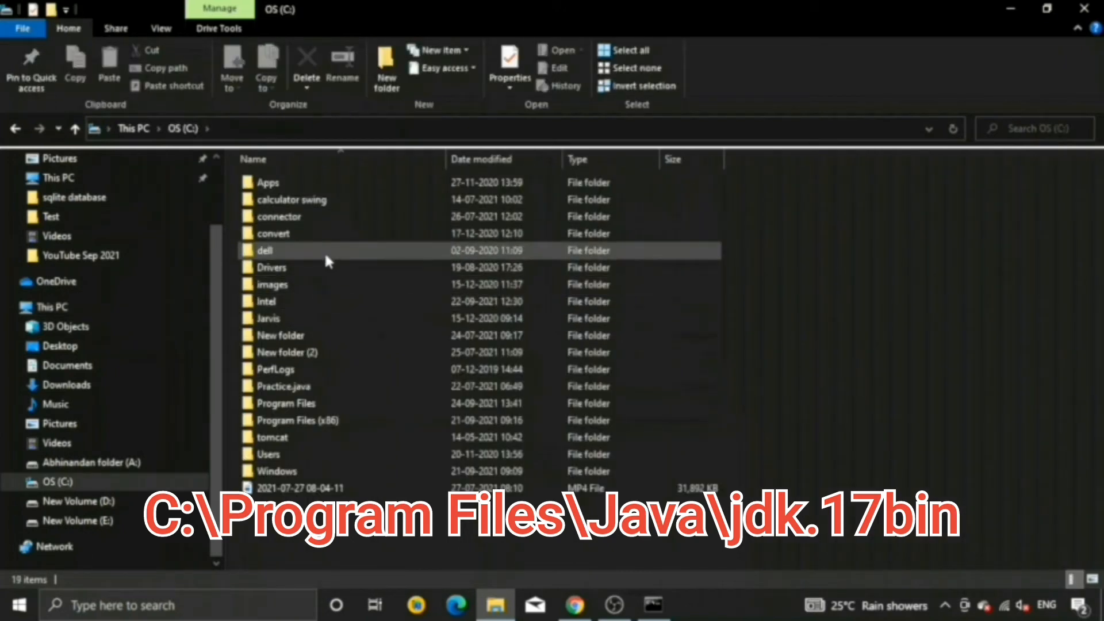
{"action": "double_click", "coordinate": [323, 403]}
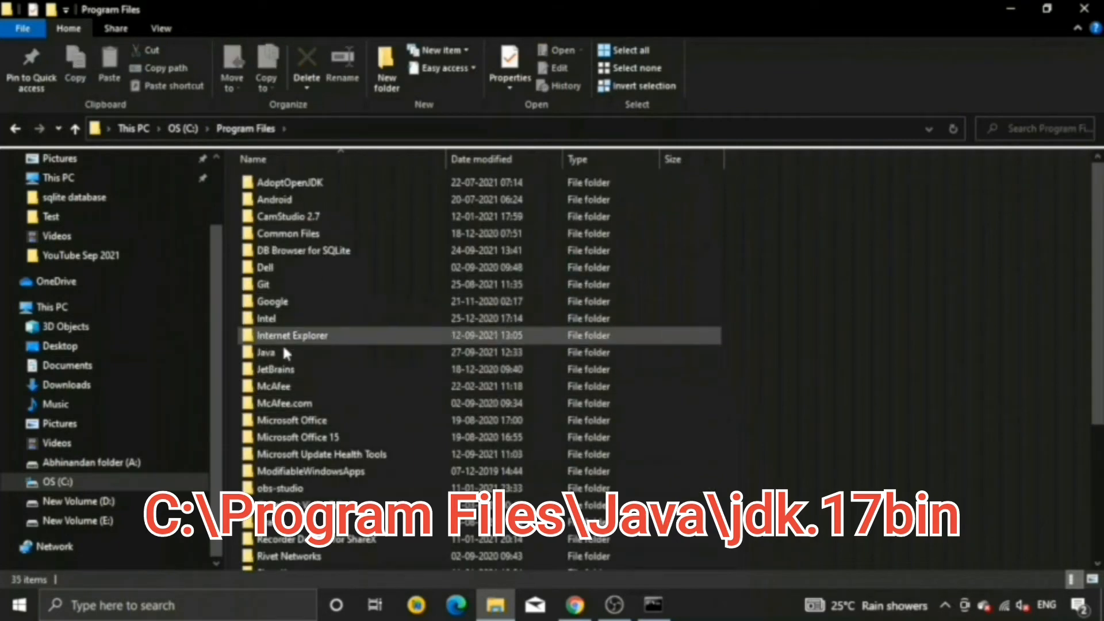
{"action": "double_click", "coordinate": [284, 352]}
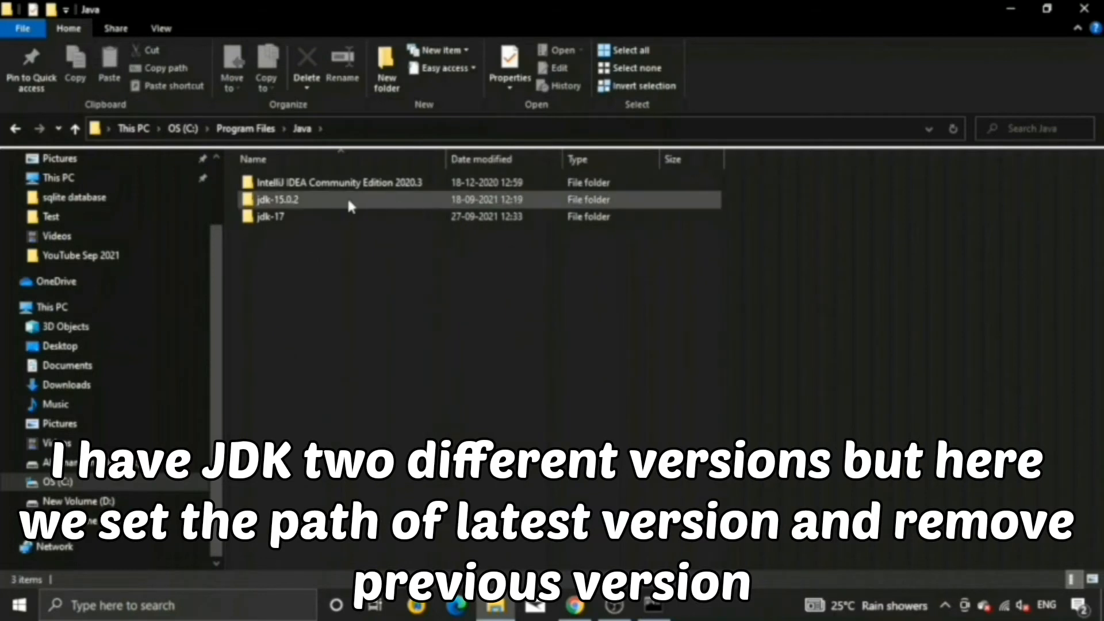
Open the bin folder inside jdk-17 and copy its full path, C:\Program Files\Java\jdk-17\bin
{"action": "mouse_move", "coordinate": [331, 205]}
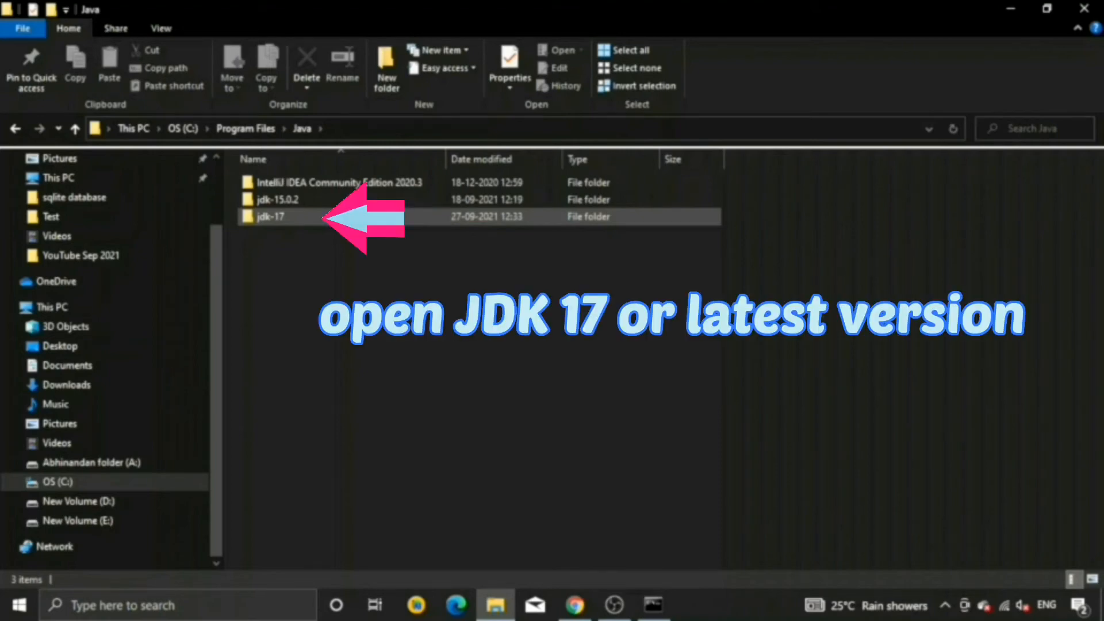
{"action": "double_click", "coordinate": [315, 218]}
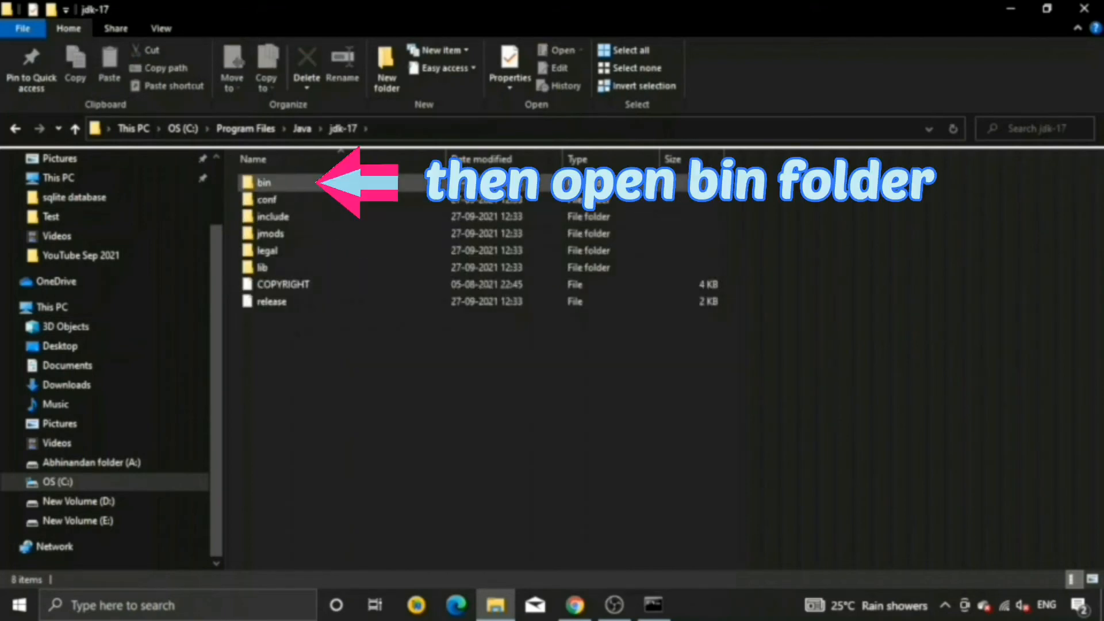
{"action": "left_click", "coordinate": [323, 183]}
{"action": "double_click", "coordinate": [332, 183]}
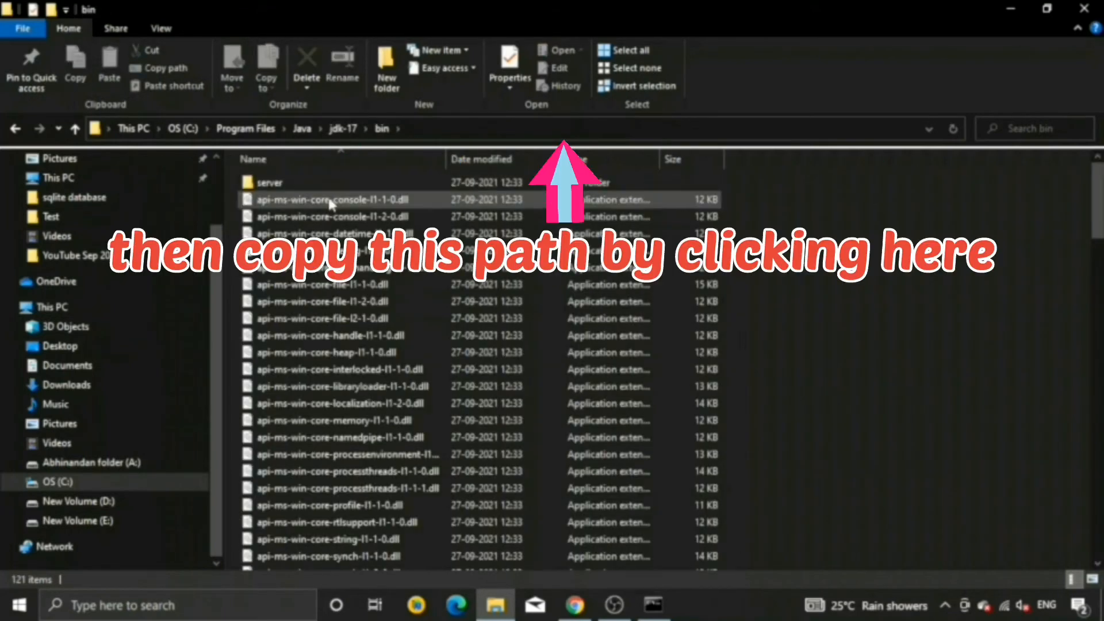
{"action": "left_click", "coordinate": [437, 131]}
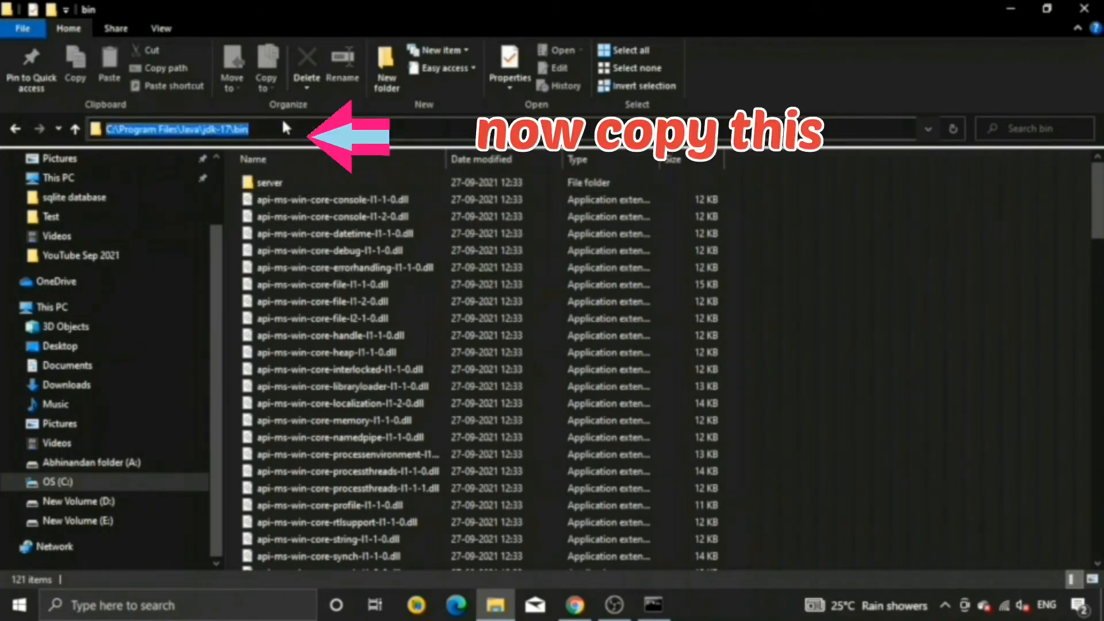
Open the Environment Variables dialog through the advanced system settings in This PC's properties
{"action": "left_click", "coordinate": [1017, 8]}
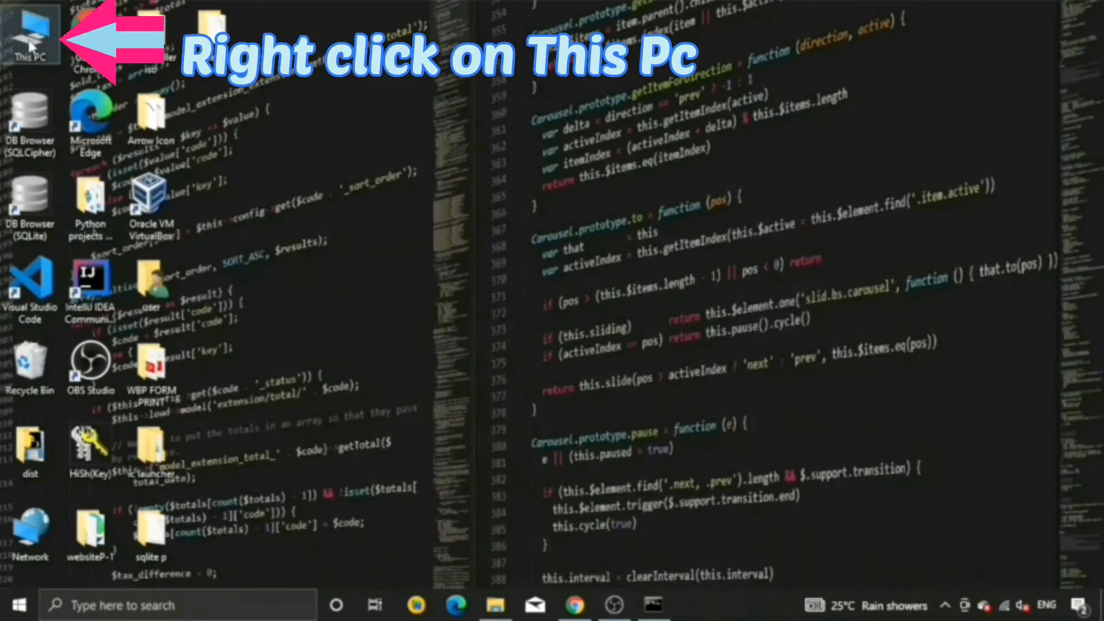
{"action": "right_click", "coordinate": [33, 45]}
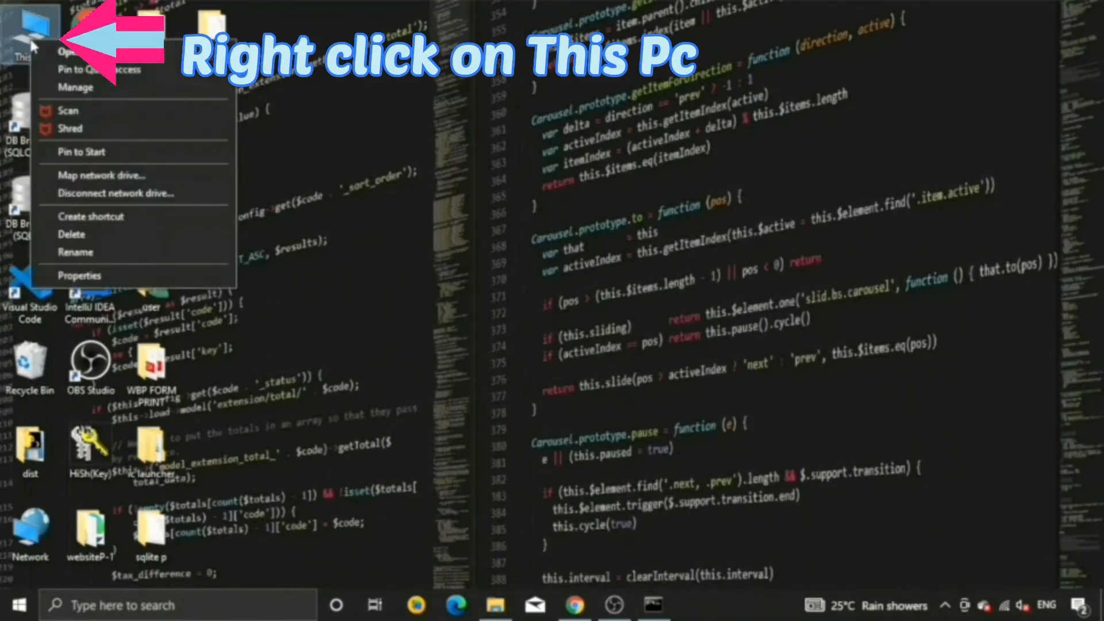
{"action": "left_click", "coordinate": [78, 276]}
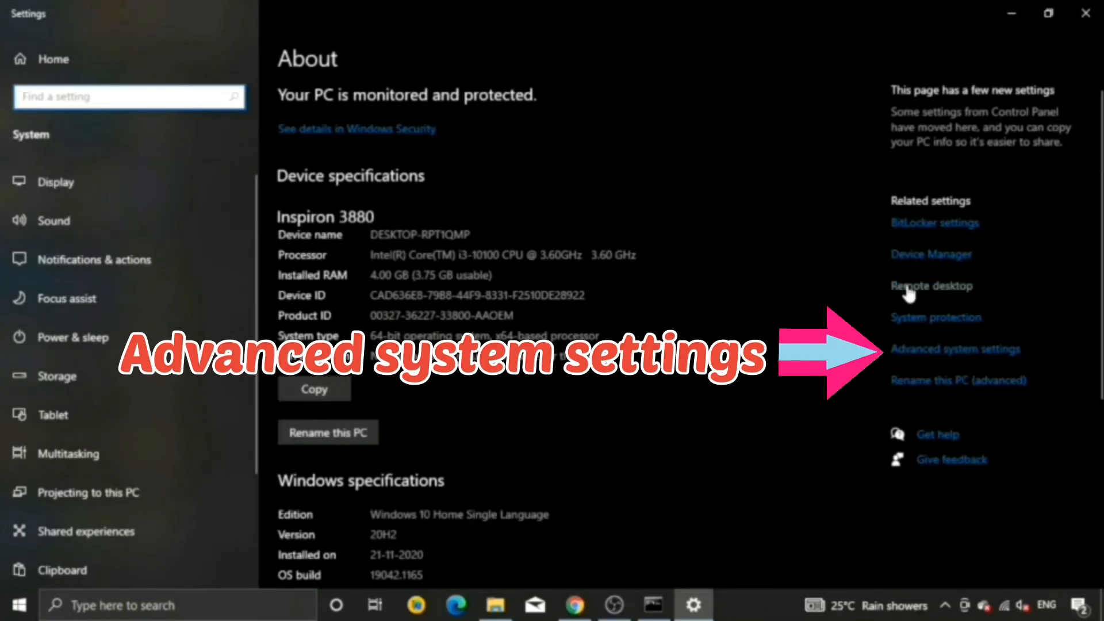
{"action": "left_click", "coordinate": [973, 355]}
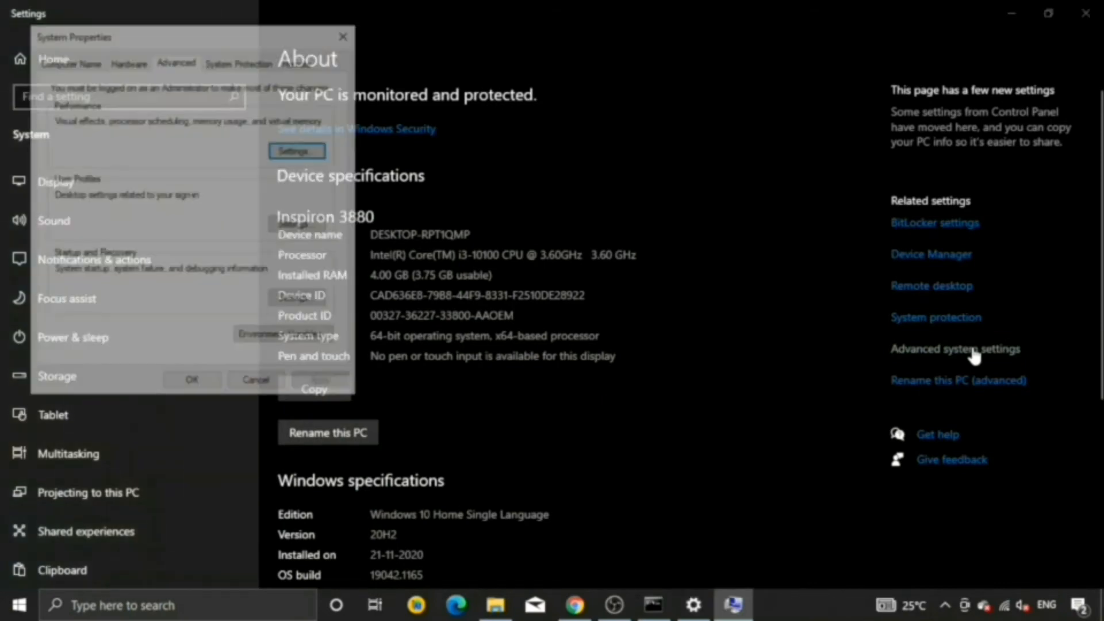
{"action": "left_click_drag", "start_coordinate": [246, 40], "coordinate": [415, 90]}
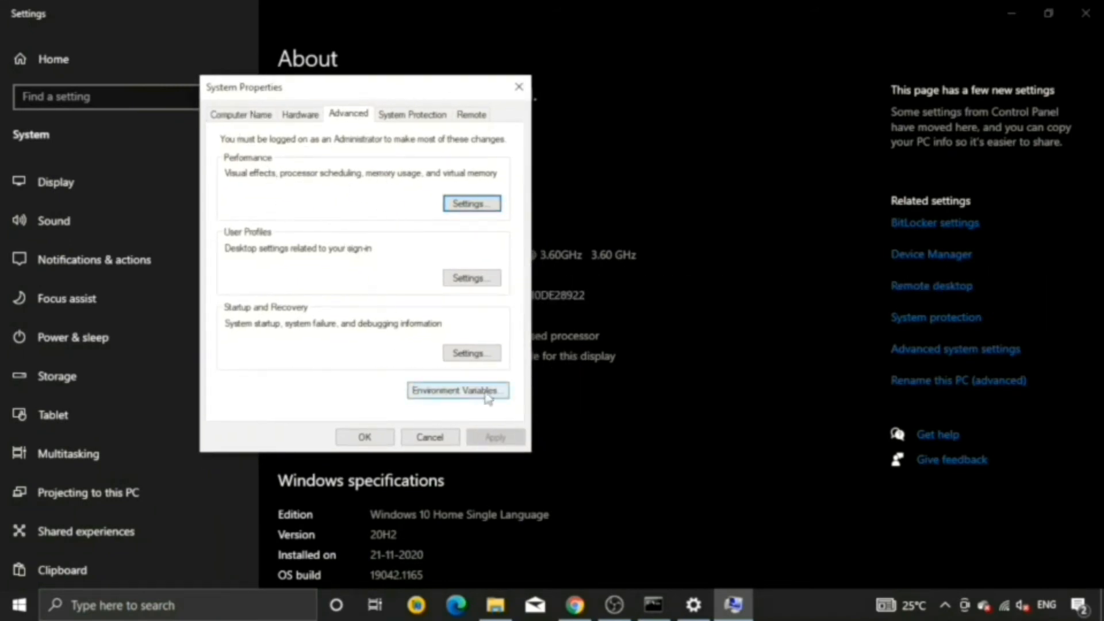
{"action": "left_click", "coordinate": [448, 396]}
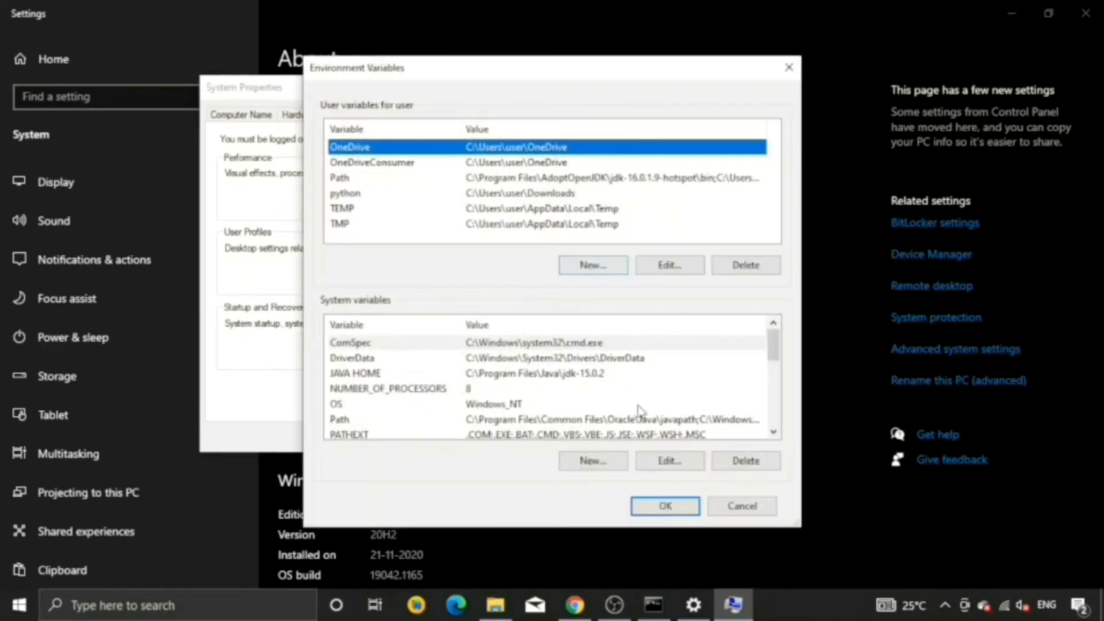
{"action": "left_click", "coordinate": [1009, 17]}
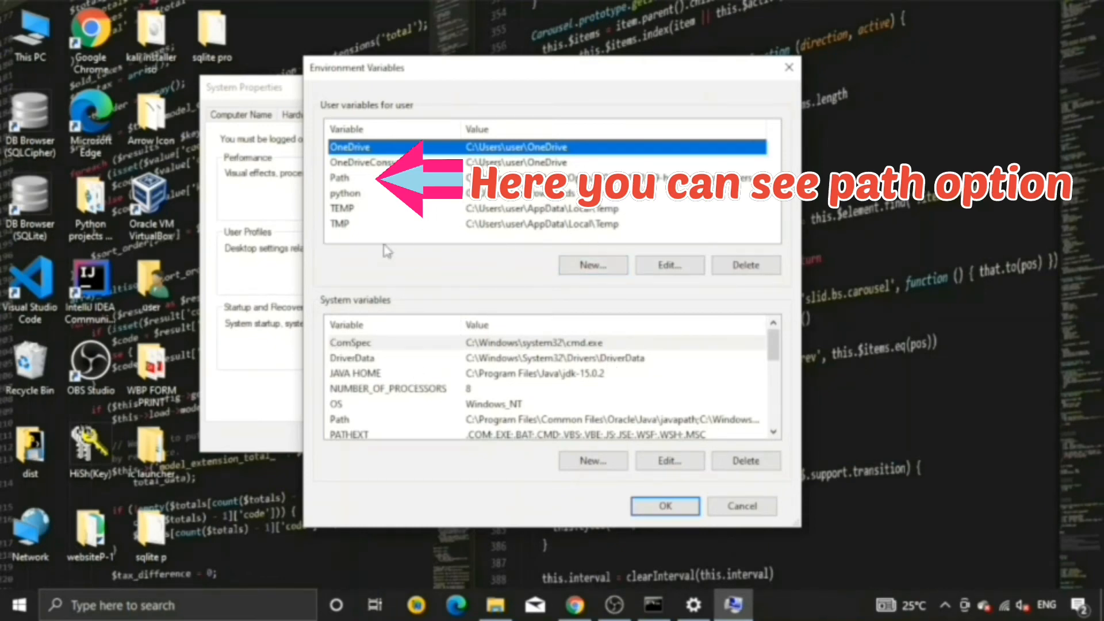
{"action": "left_click", "coordinate": [352, 178]}
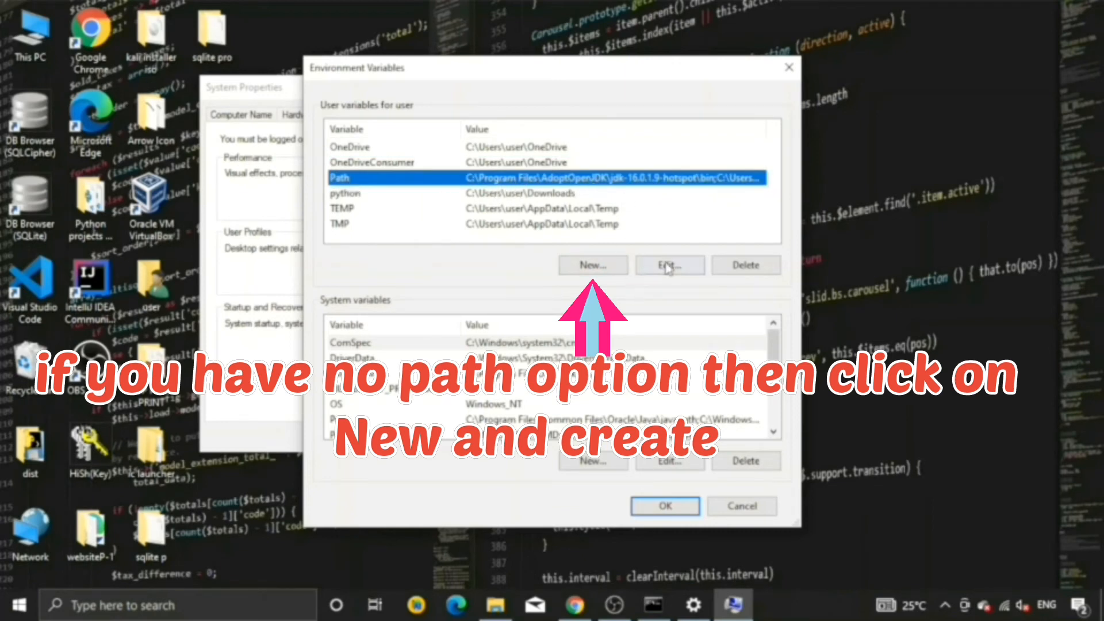
{"action": "left_click", "coordinate": [593, 265]}
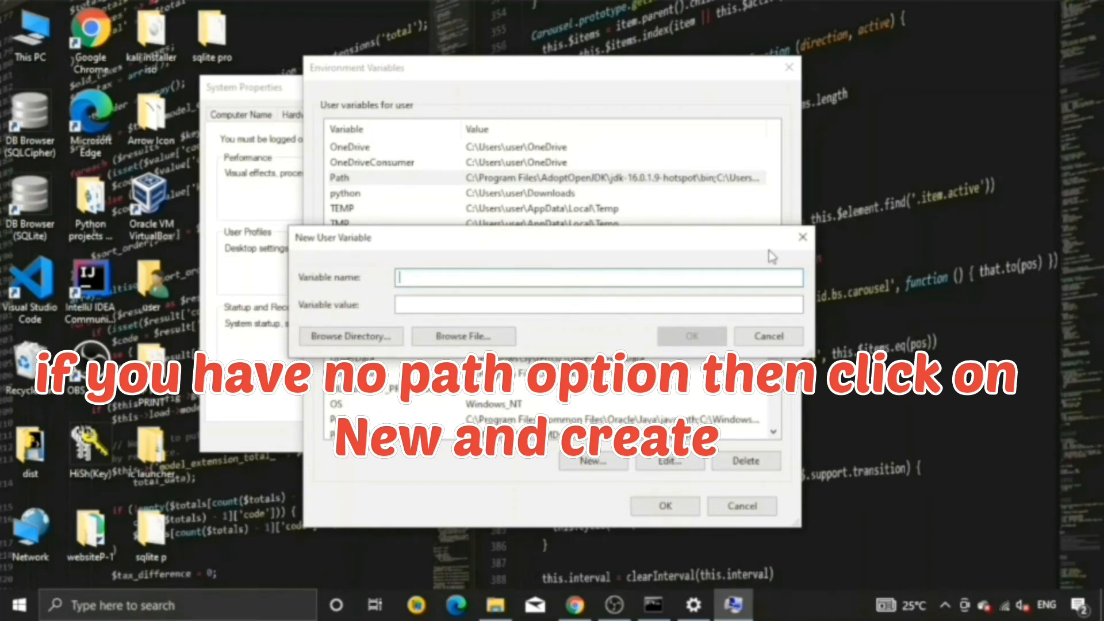
{"action": "left_click", "coordinate": [808, 244]}
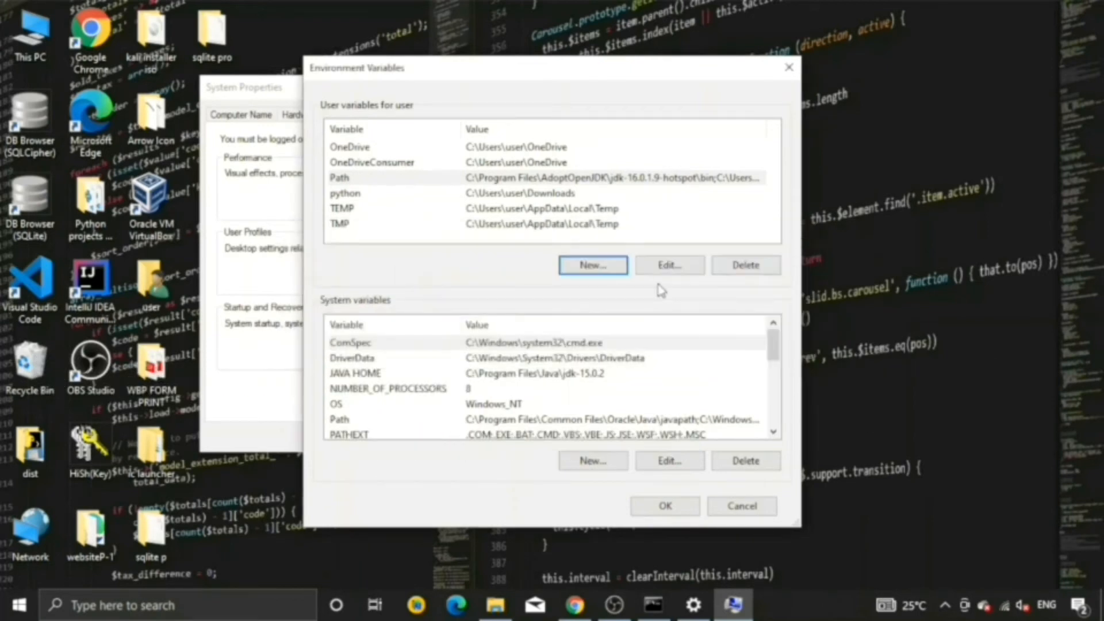
Open the Path user variable for editing
{"action": "left_click", "coordinate": [481, 179]}
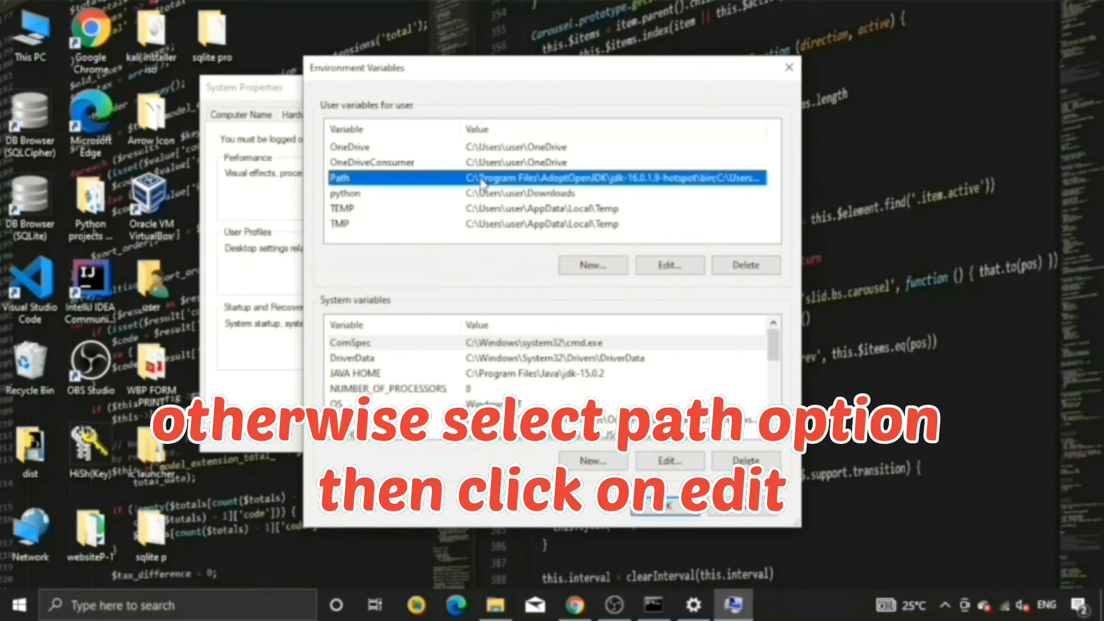
{"action": "left_click", "coordinate": [678, 266]}
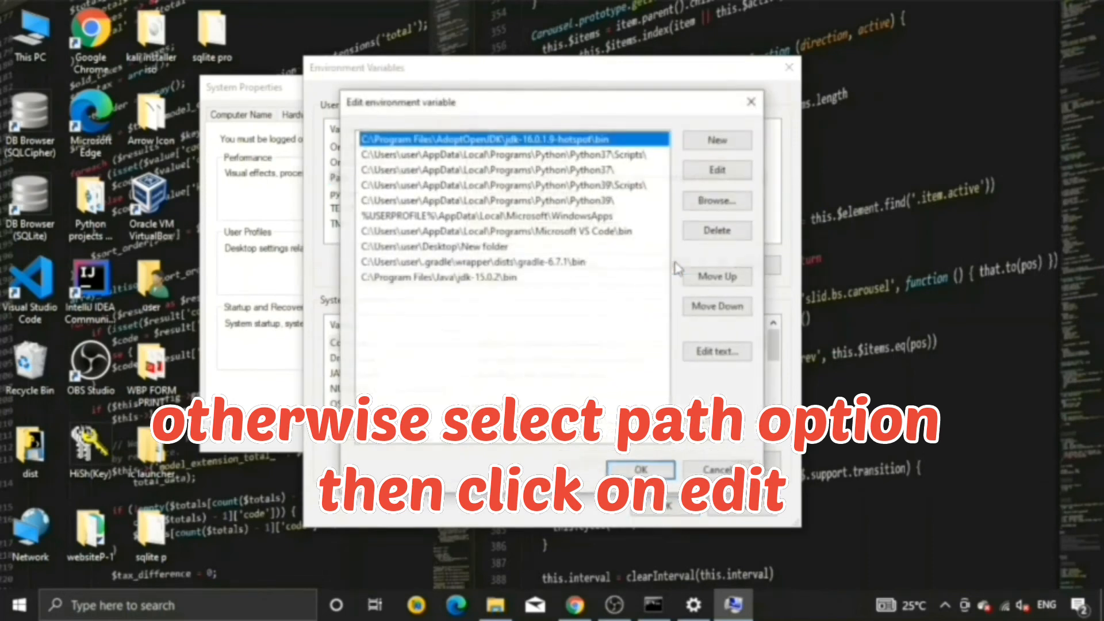
Try adding C:\Program Files\Java\jdk-17\bin as a new entry in the user Path variable, and erase that entry
{"action": "left_click", "coordinate": [516, 278]}
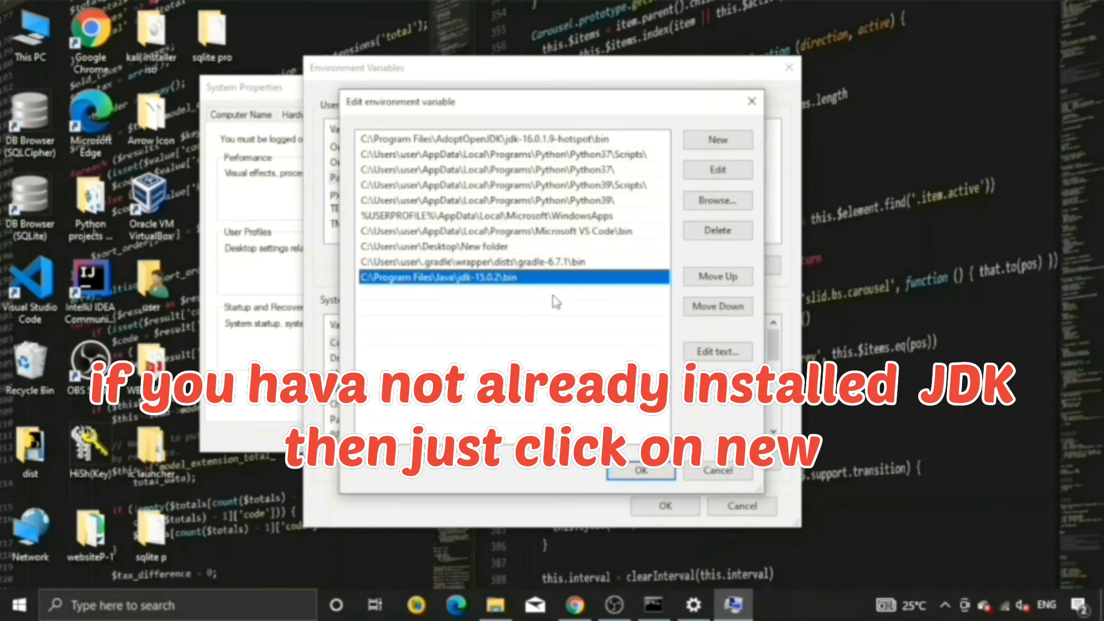
{"action": "left_click", "coordinate": [727, 146]}
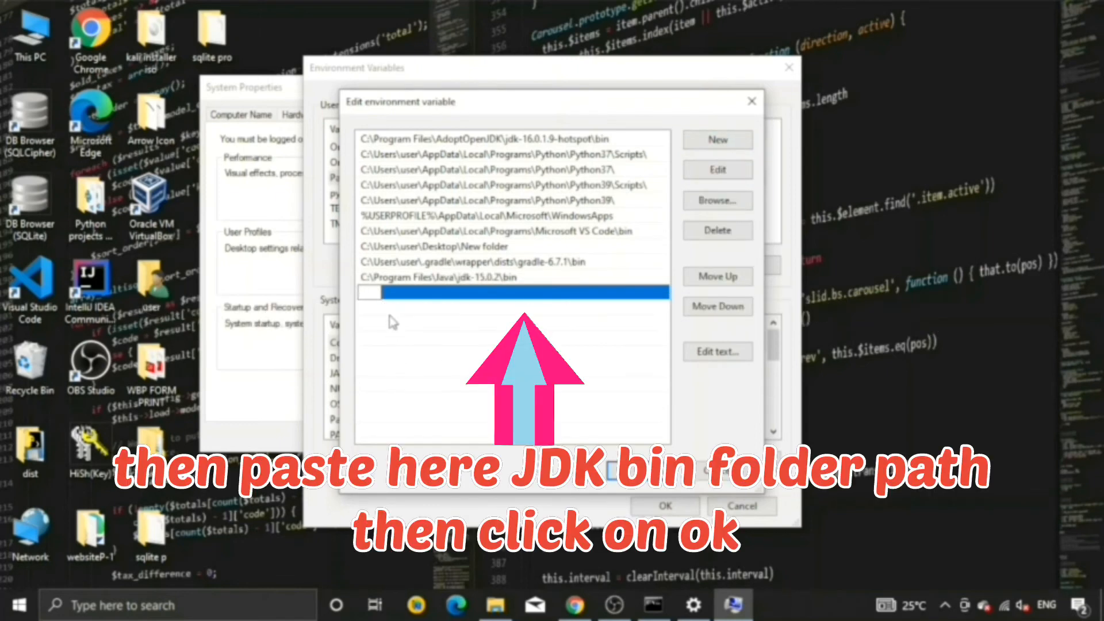
{"action": "type", "text": "C:\\Program Files\\Java\\jdk-17\\bin"}
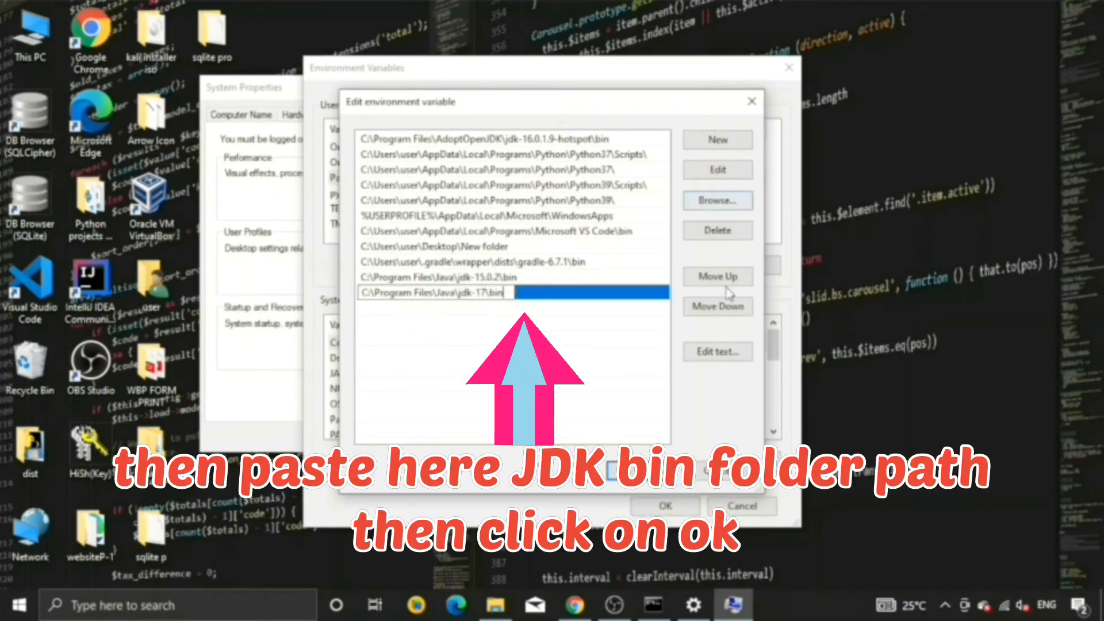
{"action": "key", "text": "BackSpace"}
{"action": "key", "text": "BackSpace"}
{"action": "key", "text": "BackSpace"}
{"action": "key", "text": "BackSpace"}
{"action": "key", "text": "BackSpace"}
{"action": "key", "text": "BackSpace"}
{"action": "key", "text": "BackSpace"}
{"action": "key", "text": "BackSpace"}
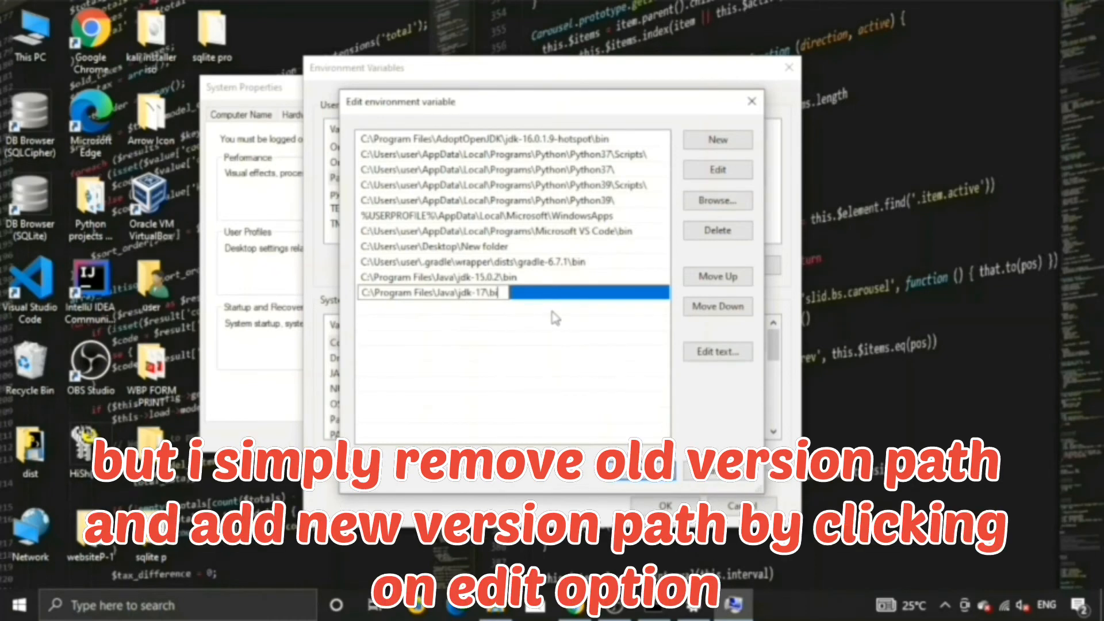
{"action": "key", "text": "BackSpace"}
{"action": "key", "text": "BackSpace"}
{"action": "key", "text": "BackSpace"}
{"action": "key", "text": "BackSpace"}
{"action": "key", "text": "BackSpace"}
{"action": "key", "text": "BackSpace"}
{"action": "key", "text": "BackSpace"}
{"action": "key", "text": "BackSpace"}
{"action": "key", "text": "BackSpace"}
{"action": "key", "text": "BackSpace"}
{"action": "key", "text": "BackSpace"}
{"action": "key", "text": "BackSpace"}
{"action": "key", "text": "BackSpace"}
{"action": "key", "text": "BackSpace"}
{"action": "key", "text": "BackSpace"}
{"action": "key", "text": "BackSpace"}
{"action": "key", "text": "BackSpace"}
{"action": "key", "text": "BackSpace"}
{"action": "key", "text": "BackSpace"}
{"action": "key", "text": "BackSpace"}
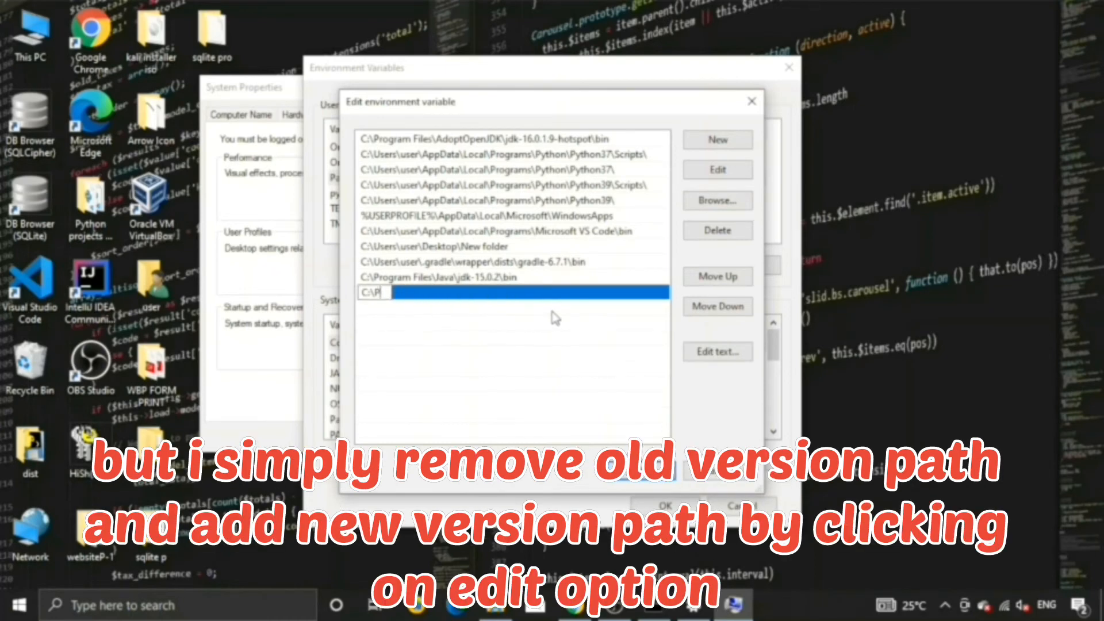
{"action": "key", "text": "BackSpace"}
{"action": "key", "text": "BackSpace"}
{"action": "left_click", "coordinate": [556, 315]}
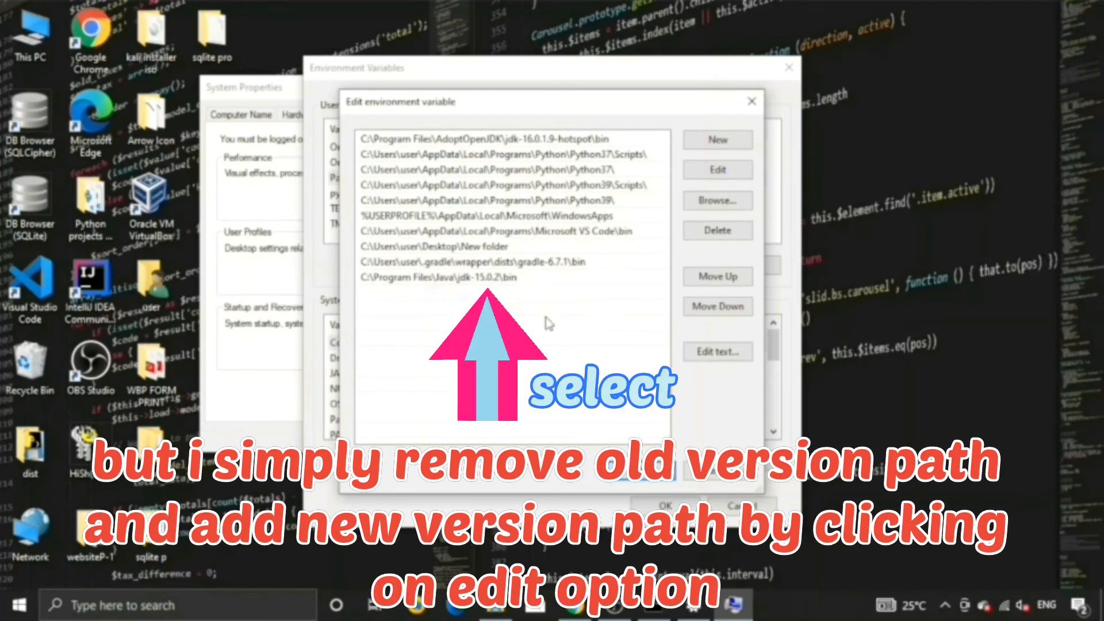
Replace the jdk-15.0.2 entry in the user Path variable with C:\Program Files\Java\jdk-17\bin and confirm the list
{"action": "left_click", "coordinate": [509, 281]}
{"action": "left_click", "coordinate": [724, 171]}
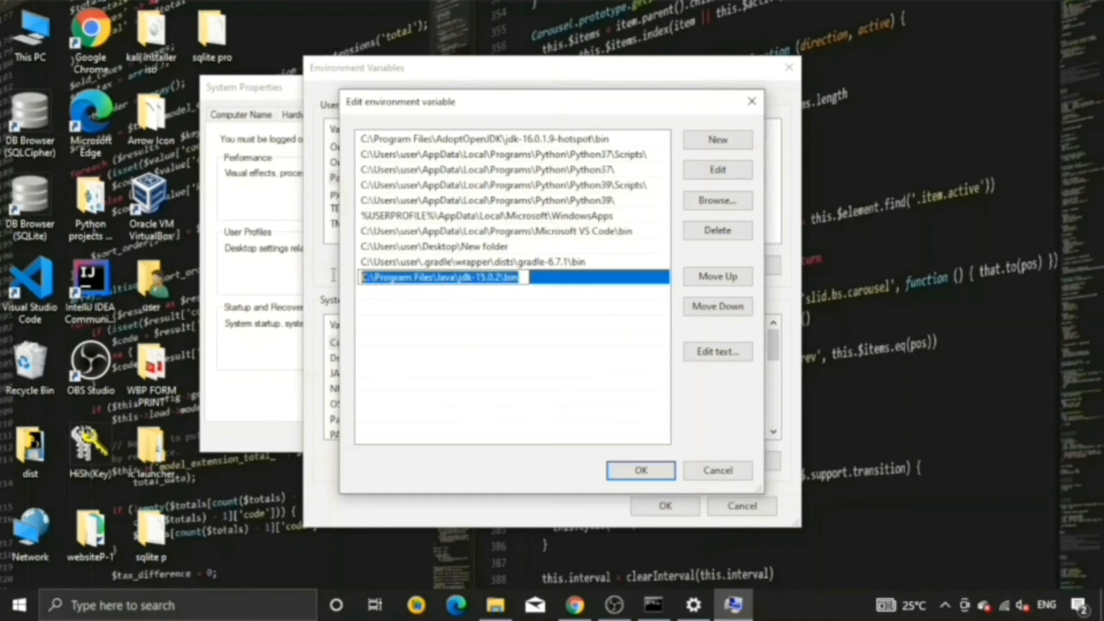
{"action": "key", "text": "BackSpace"}
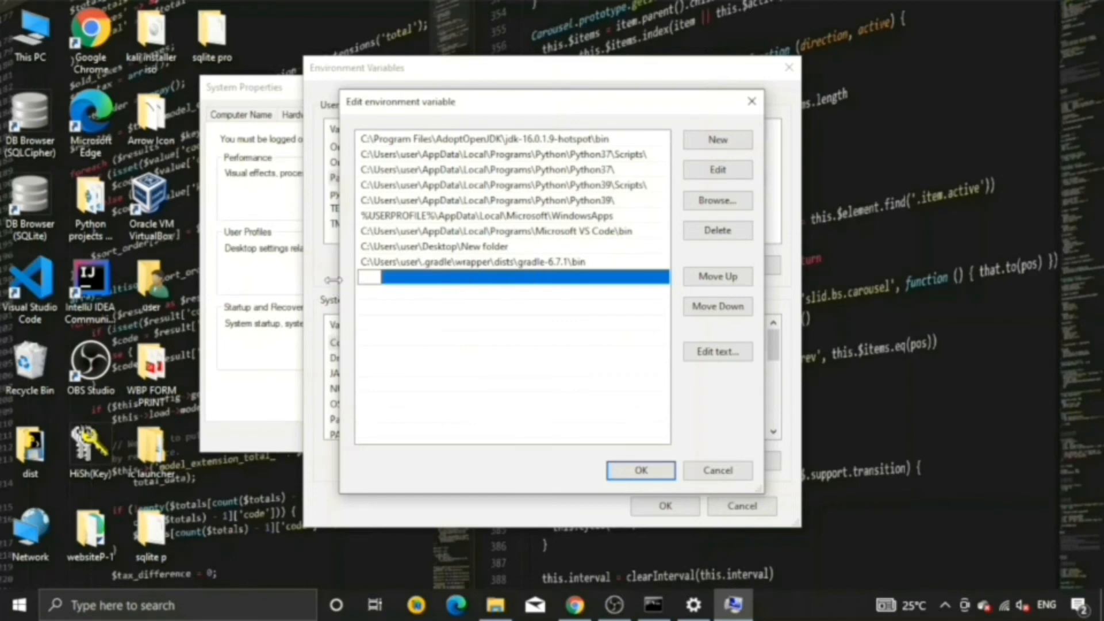
{"action": "type", "text": "C:\\Program Files\\Java\\jdk-17\\bin"}
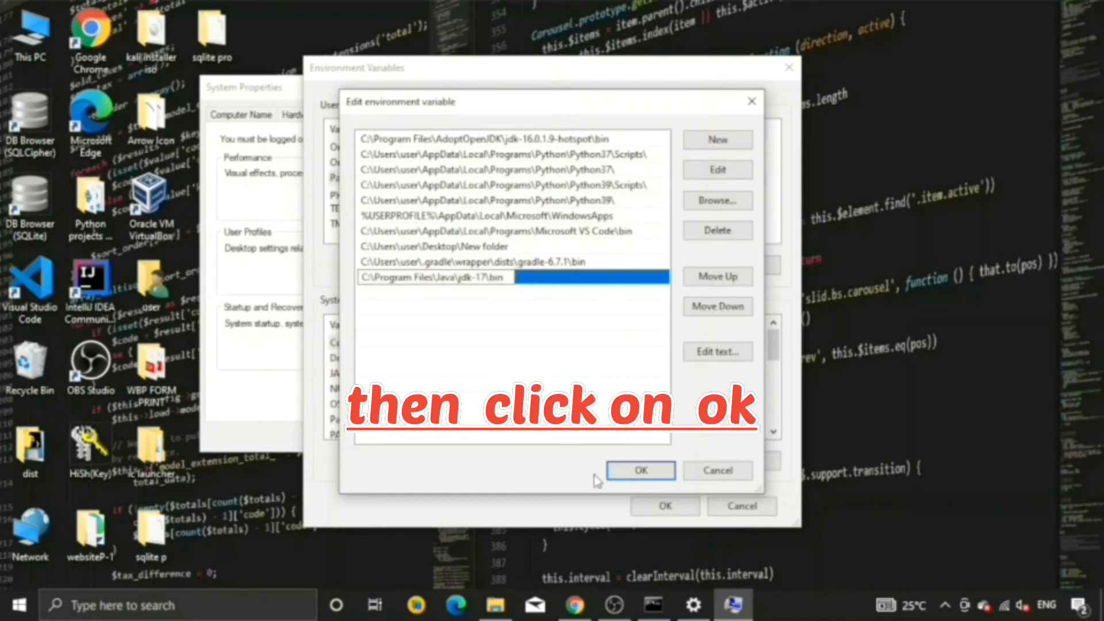
{"action": "left_click", "coordinate": [638, 470]}
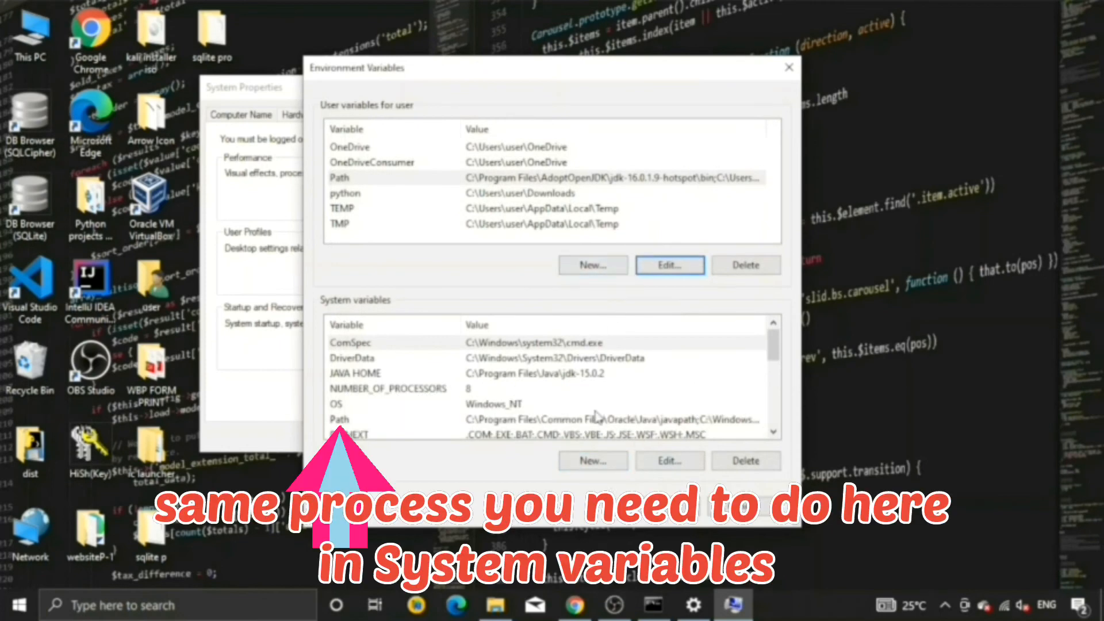
Edit the Path system variable, replacing its jdk-15.0.2 entry with C:\Program Files\Java\jdk-17\bin, and confirm the list
{"action": "scroll", "coordinate": [598, 426], "scroll_direction": "down", "scroll_amount": 2}
{"action": "scroll", "coordinate": [559, 399], "scroll_direction": "up", "scroll_amount": 1}
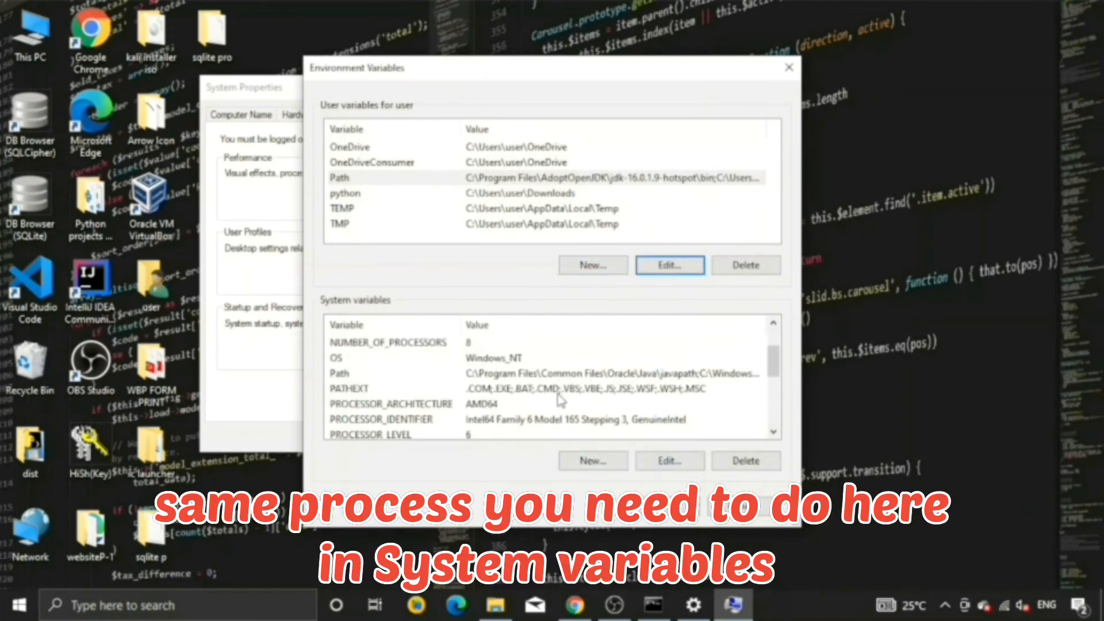
{"action": "scroll", "coordinate": [560, 401], "scroll_direction": "up", "scroll_amount": 1}
{"action": "left_click", "coordinate": [390, 421]}
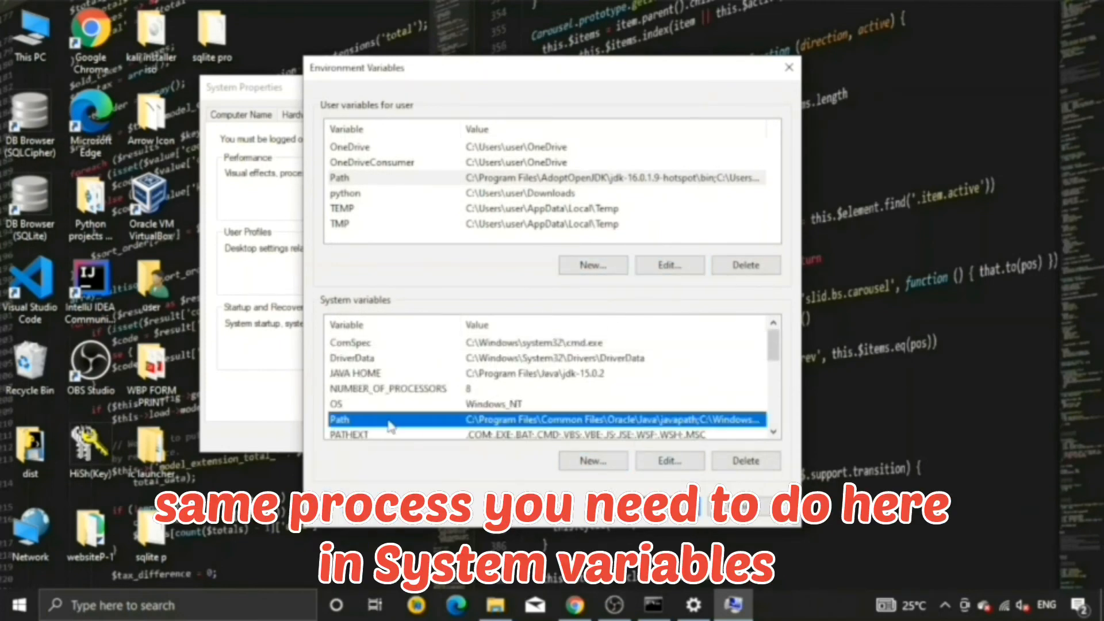
{"action": "left_click", "coordinate": [669, 467]}
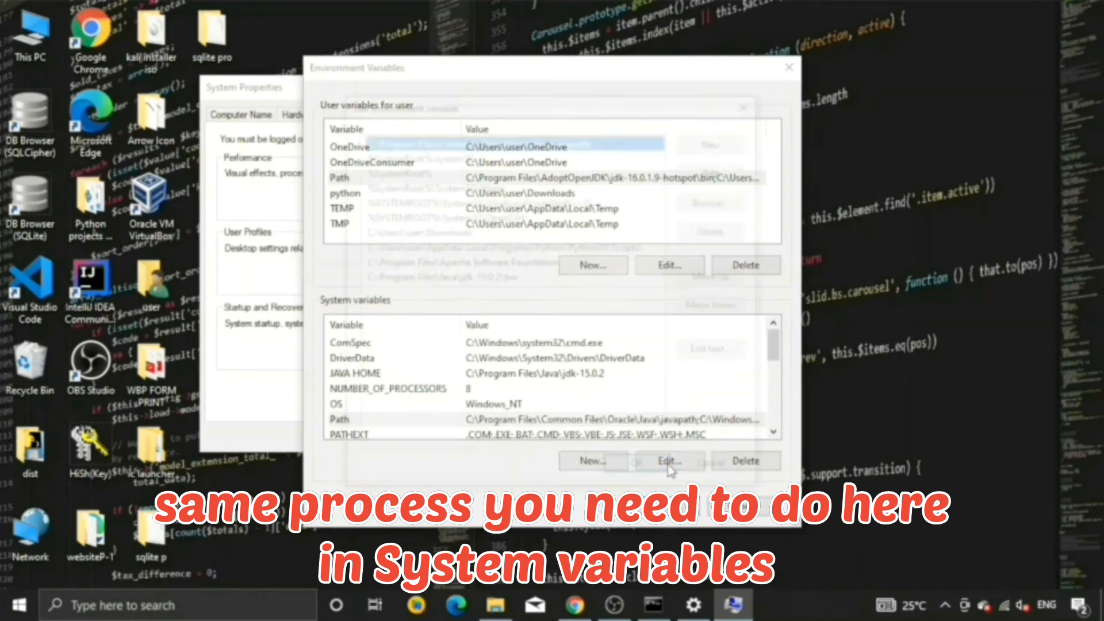
{"action": "left_click", "coordinate": [480, 278]}
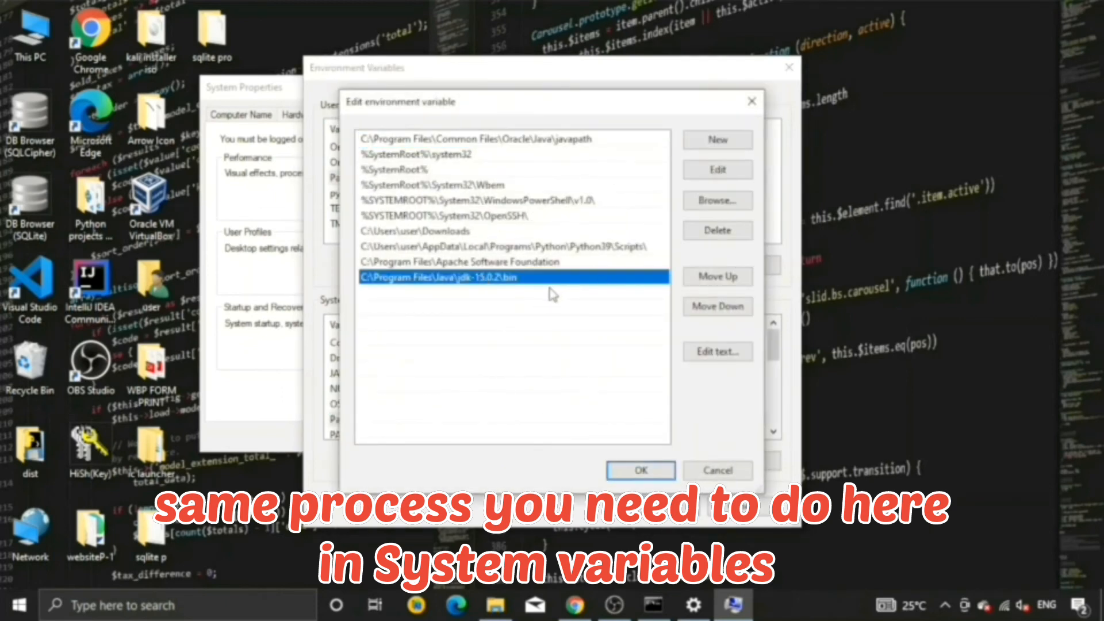
{"action": "left_click", "coordinate": [726, 170]}
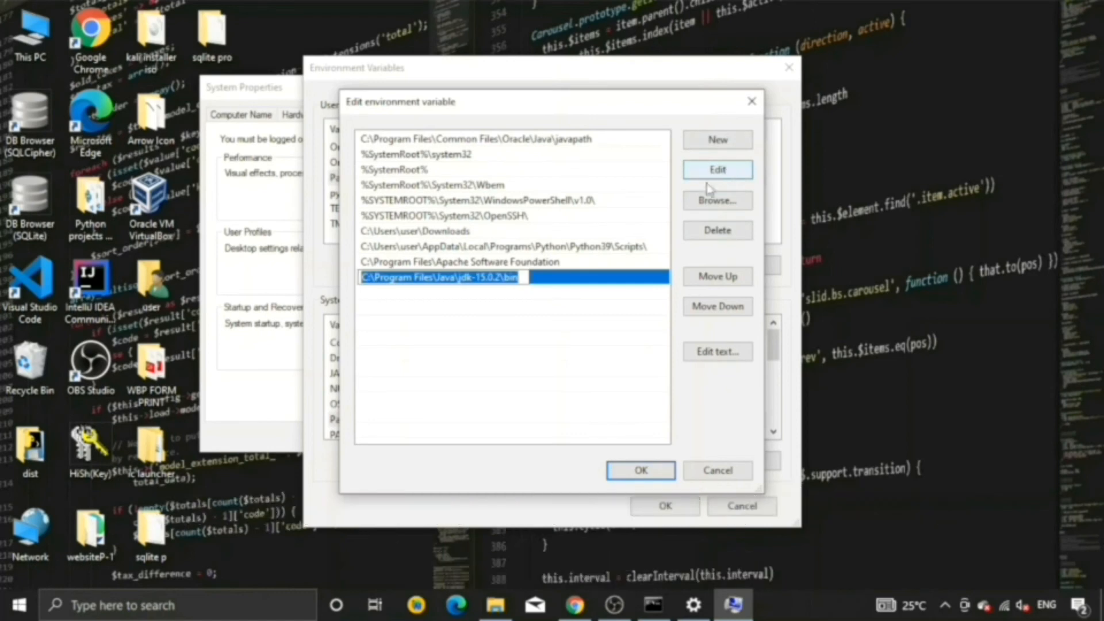
{"action": "type", "text": "C:\\Program Files\\Java\\jdk-17\\bin"}
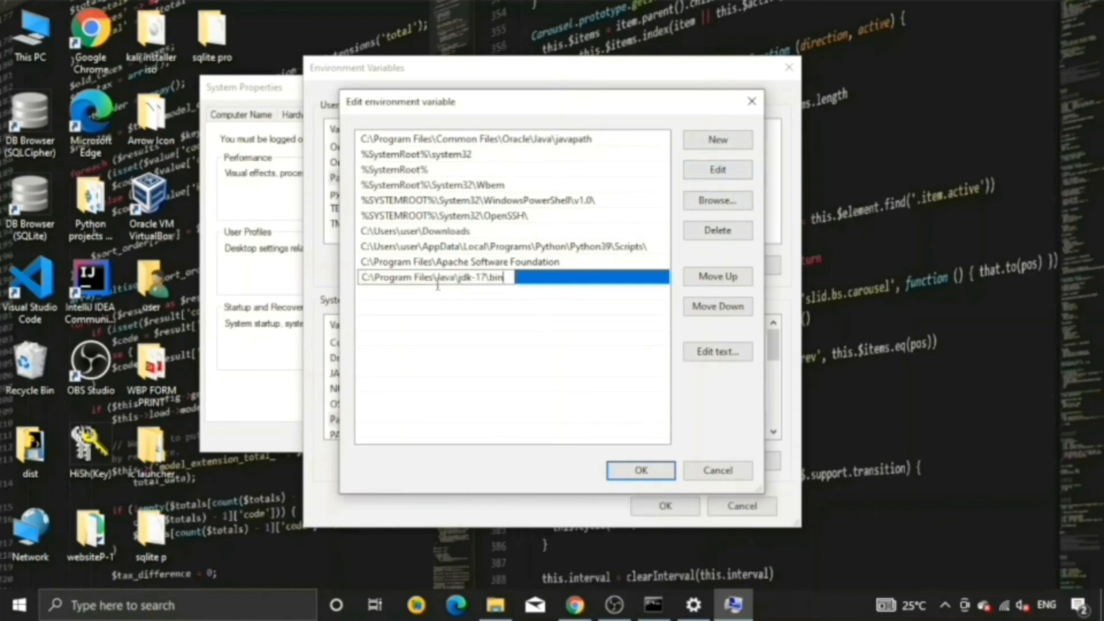
{"action": "left_click", "coordinate": [641, 472]}
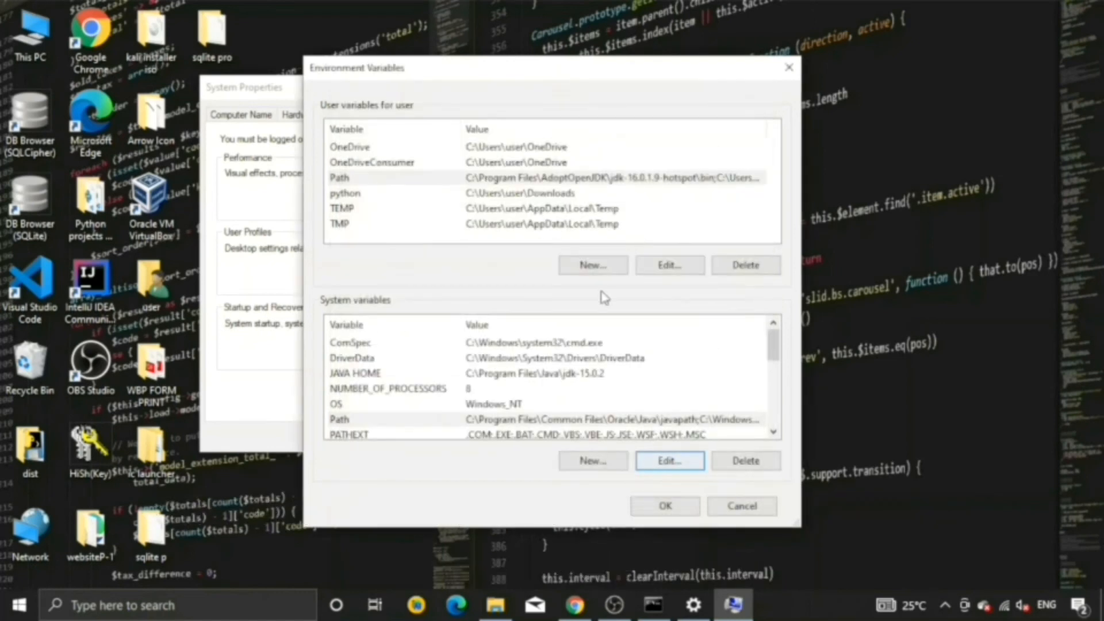
Save the environment variable changes and close the System Properties dialog
{"action": "left_click", "coordinate": [666, 505]}
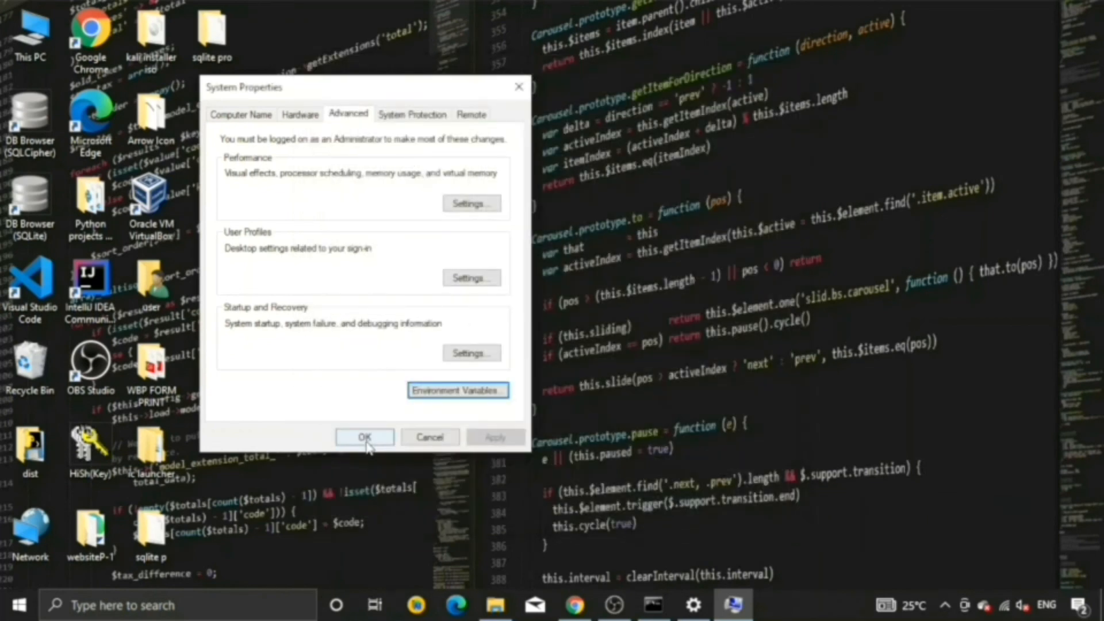
{"action": "left_click", "coordinate": [365, 437]}
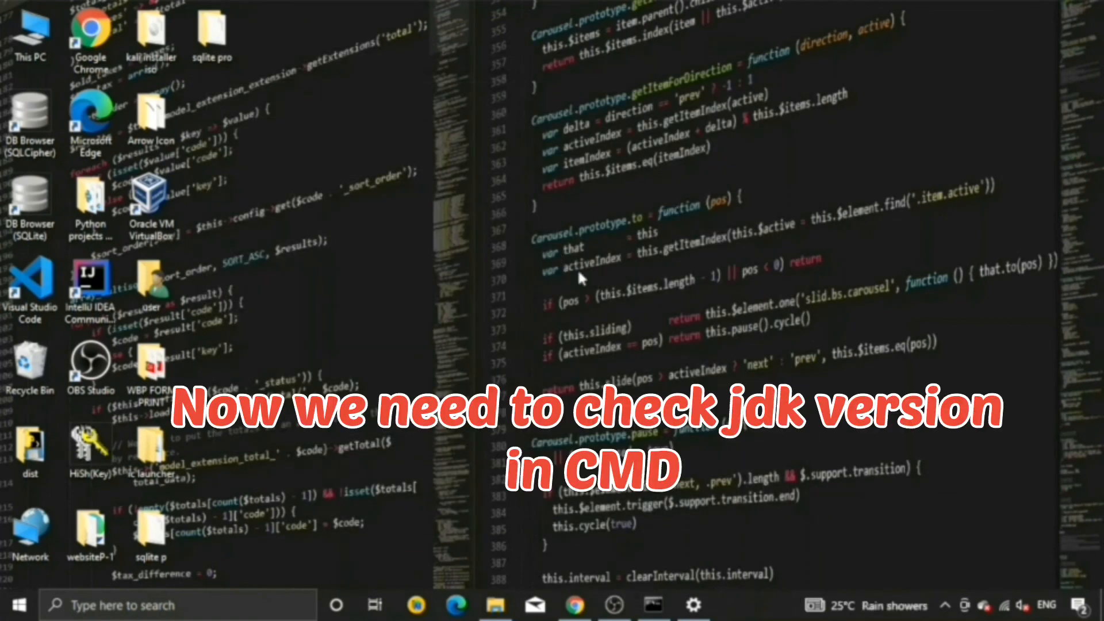
{"action": "right_click", "coordinate": [579, 274]}
{"action": "left_click", "coordinate": [593, 285]}
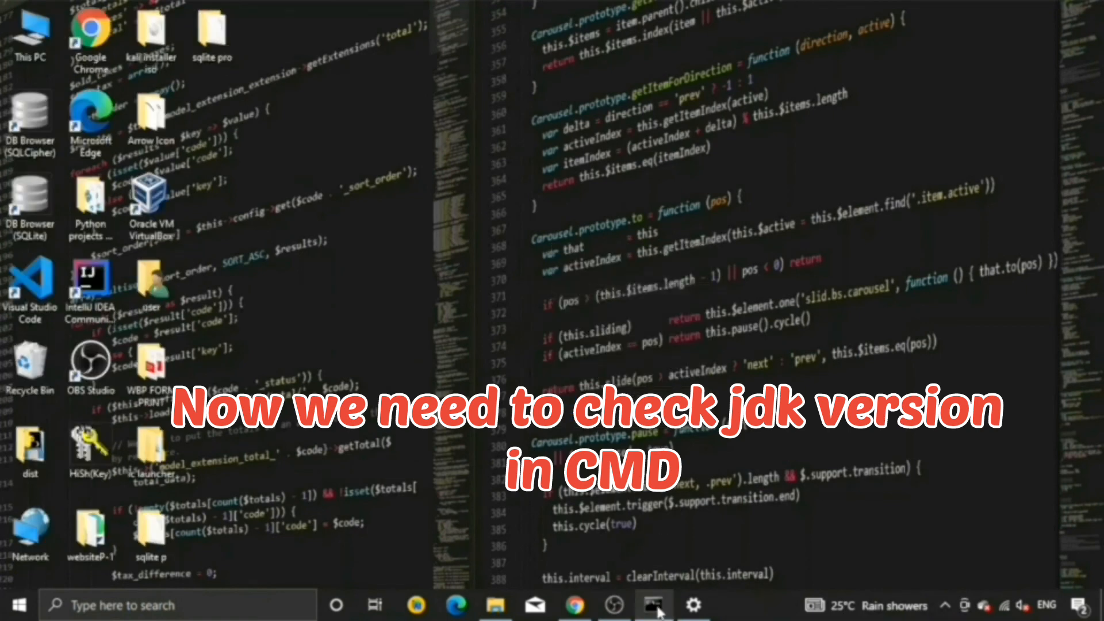
Switch to Command Prompt and check the installed Java version with java -version
{"action": "left_click", "coordinate": [654, 605]}
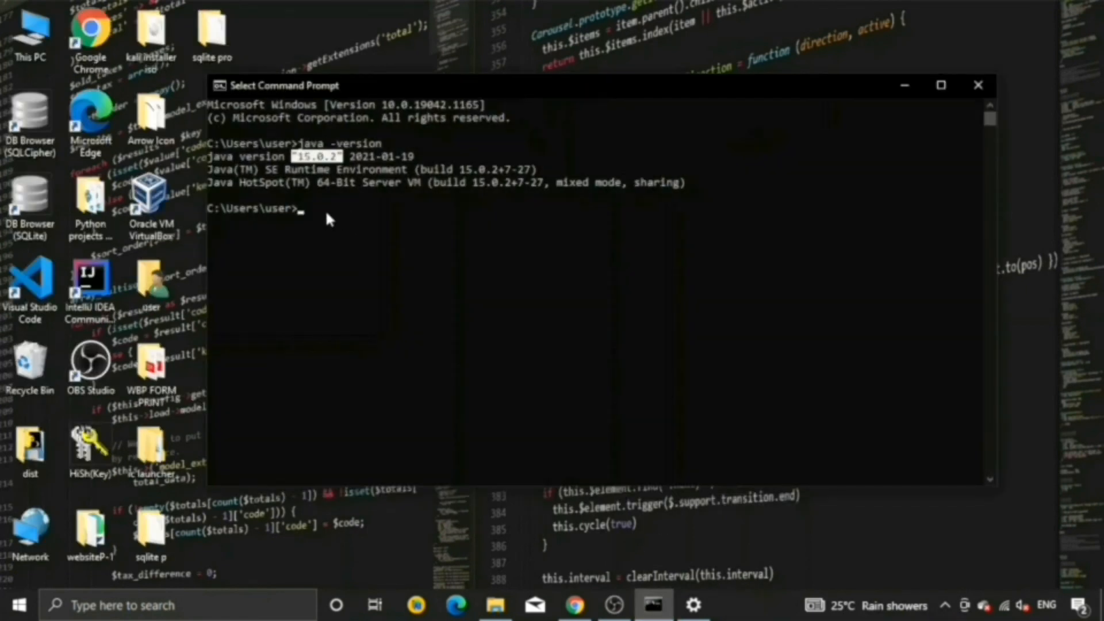
{"action": "type", "text": "java -"}
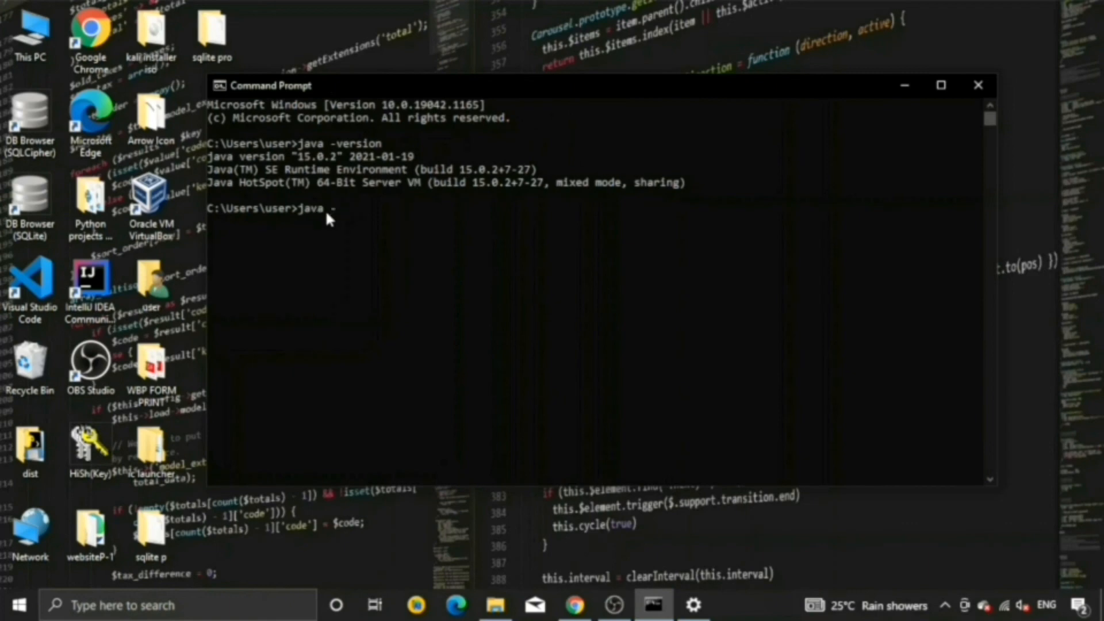
{"action": "type", "text": "version"}
{"action": "key", "text": "Return"}
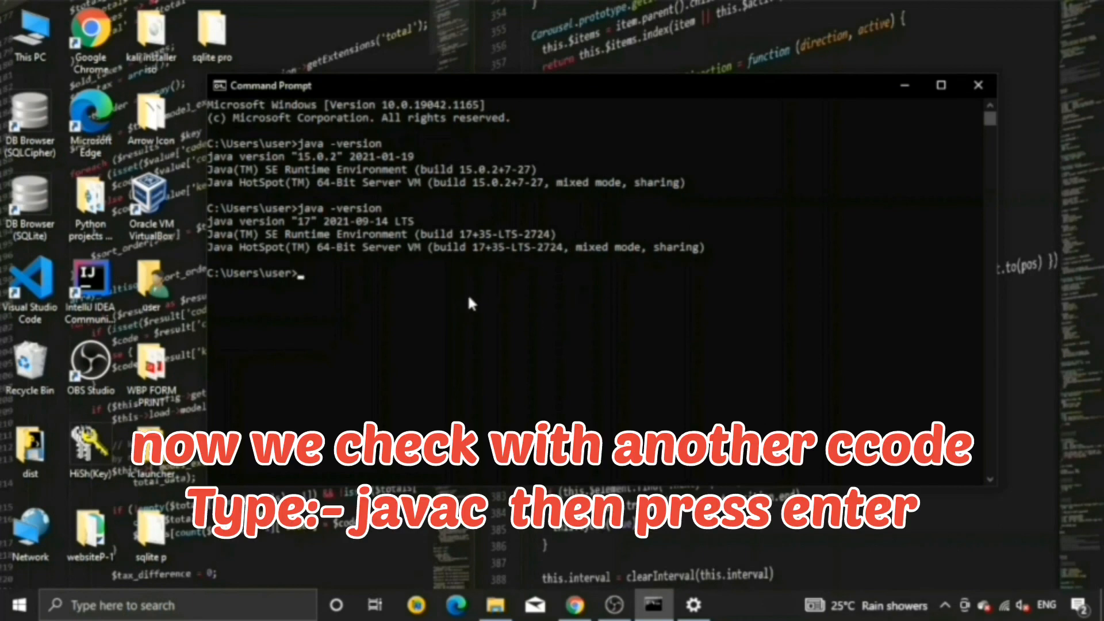
Run javac to check the Java compiler and look through its output
{"action": "type", "text": "javac"}
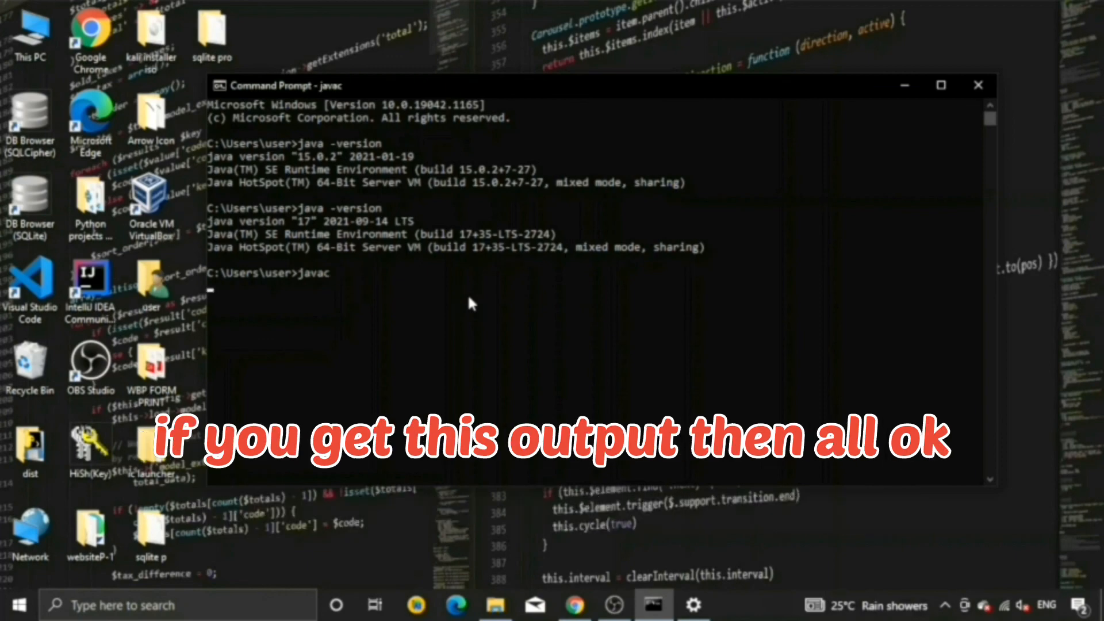
{"action": "key", "text": "Return"}
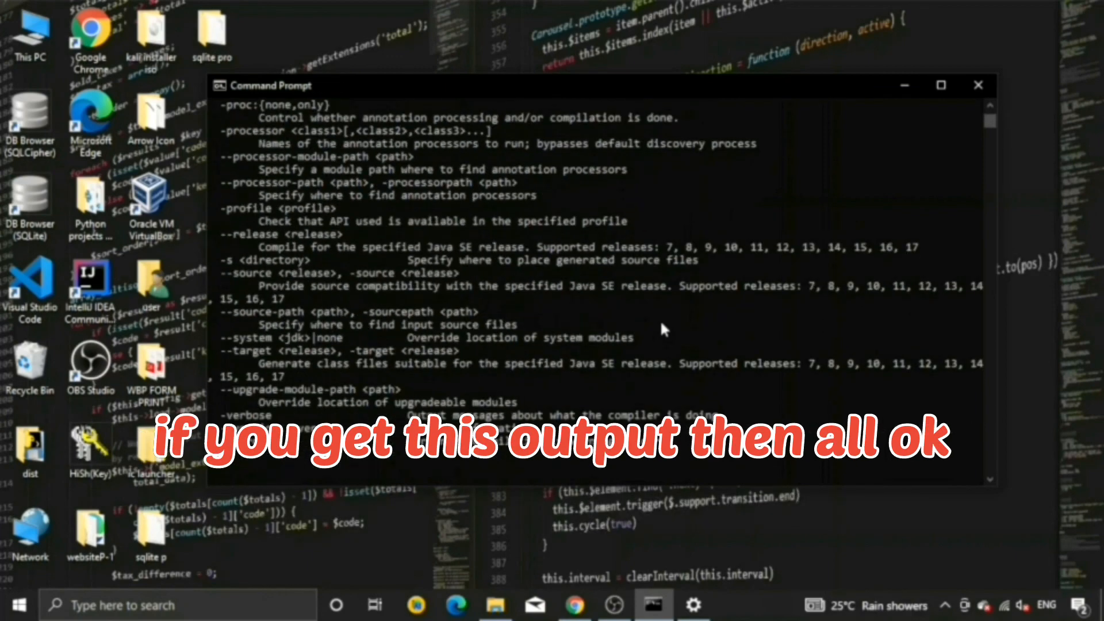
{"action": "scroll", "coordinate": [660, 328], "scroll_direction": "up", "scroll_amount": 4}
{"action": "scroll", "coordinate": [661, 329], "scroll_direction": "up", "scroll_amount": 4}
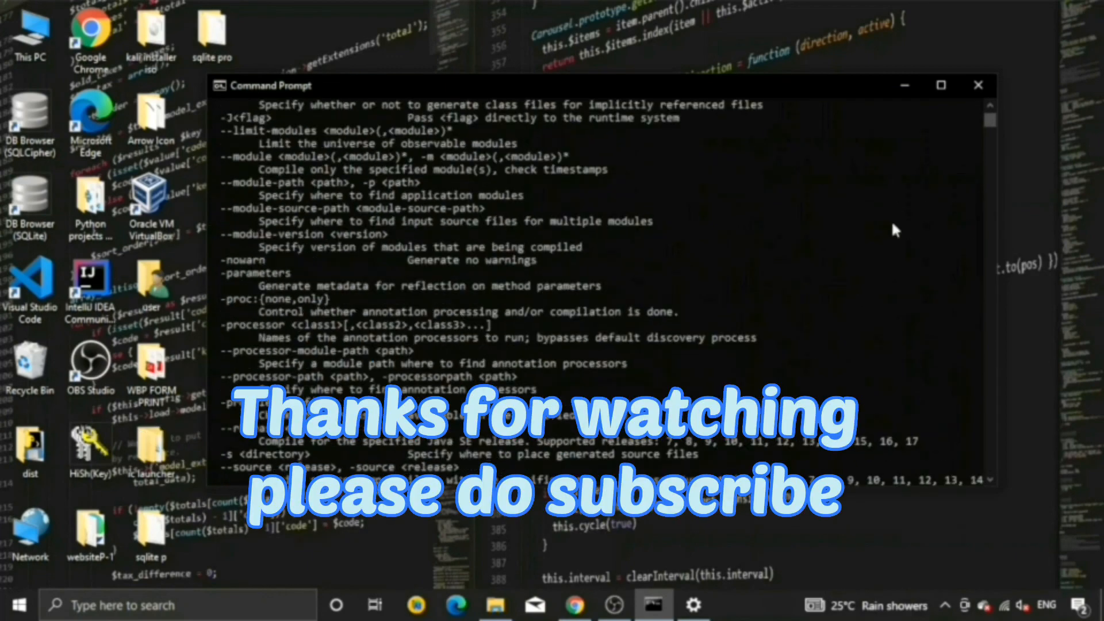